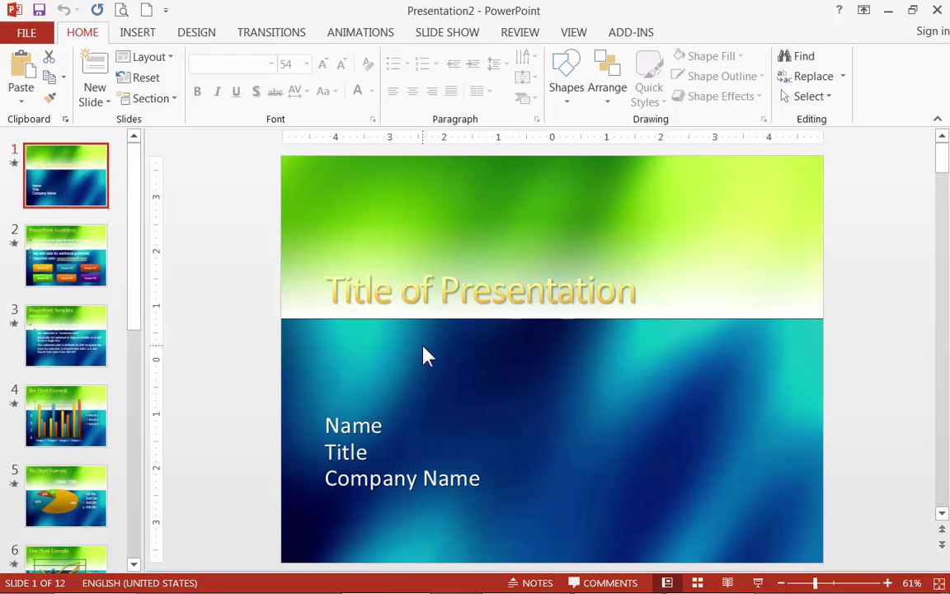
Look through slides 2 to 5 to examine their current design, and return to the title slide.
click(60, 270)
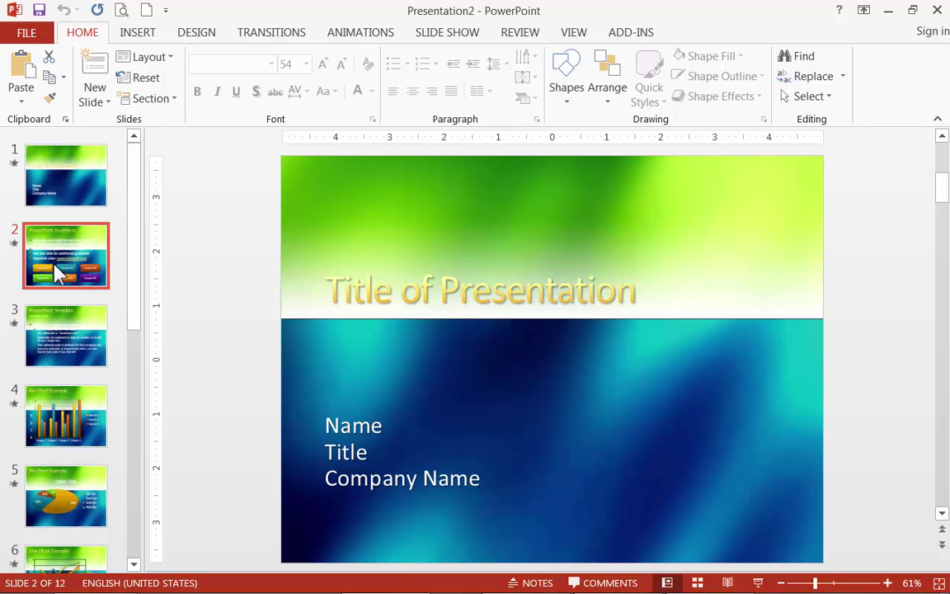
click(57, 339)
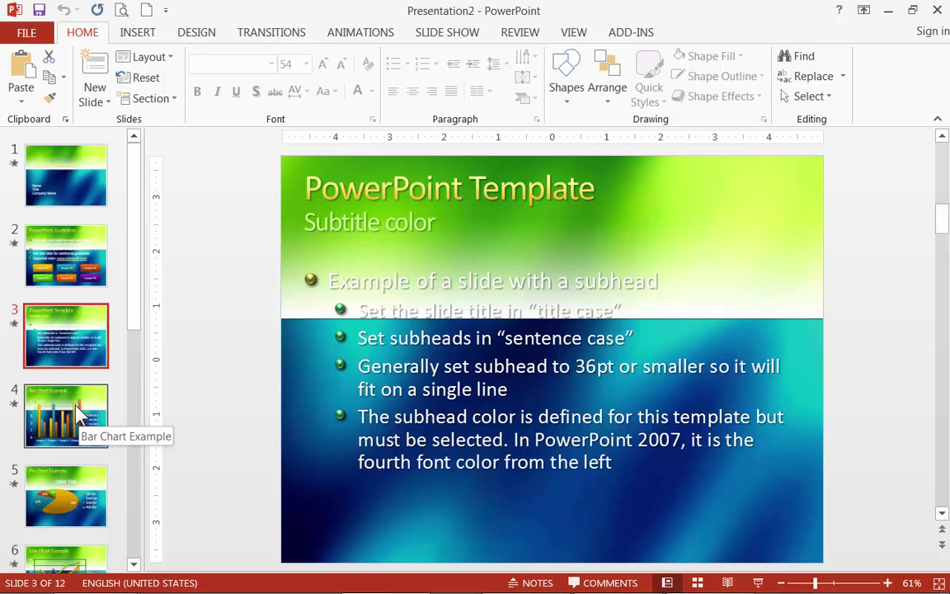
click(77, 412)
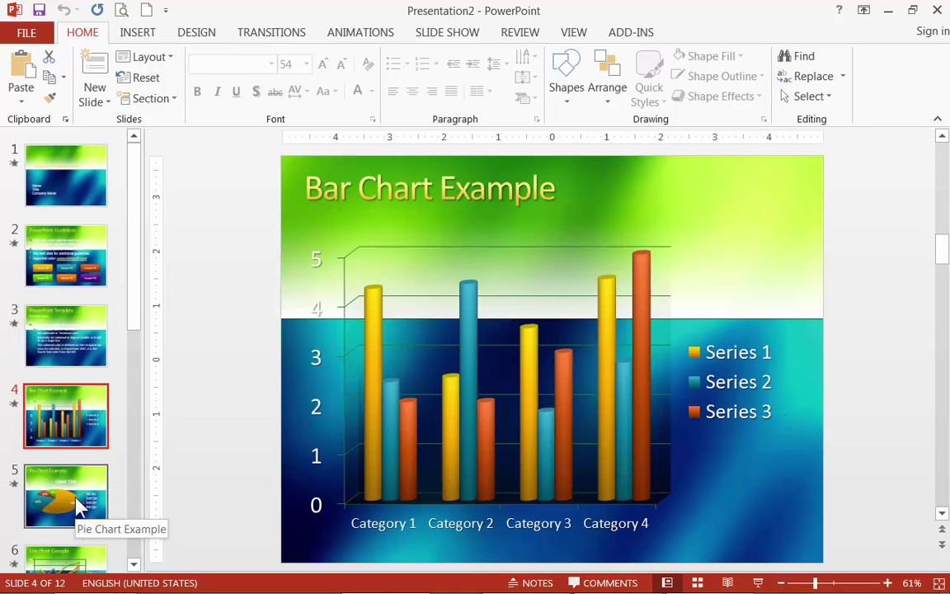
click(77, 505)
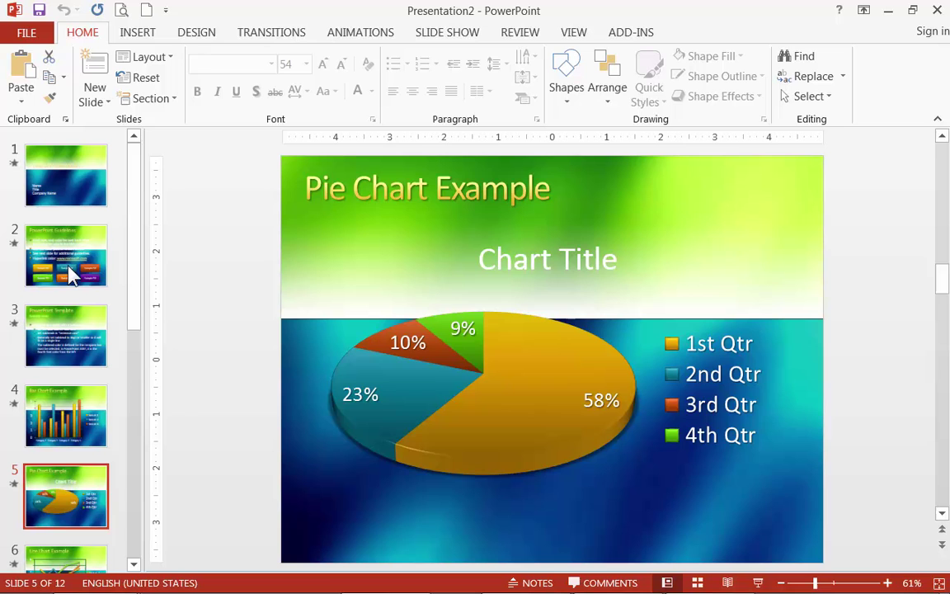
click(70, 268)
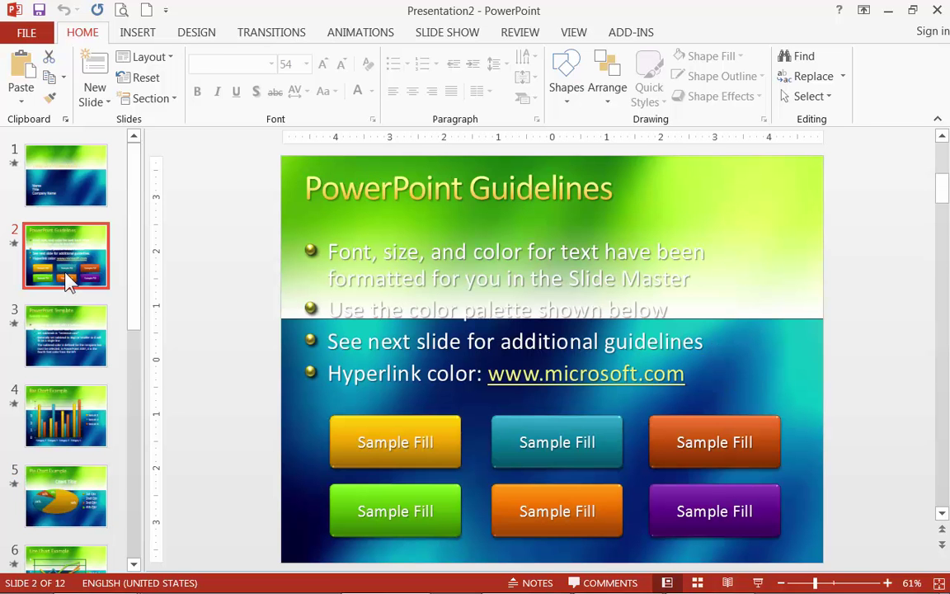
click(81, 329)
click(81, 410)
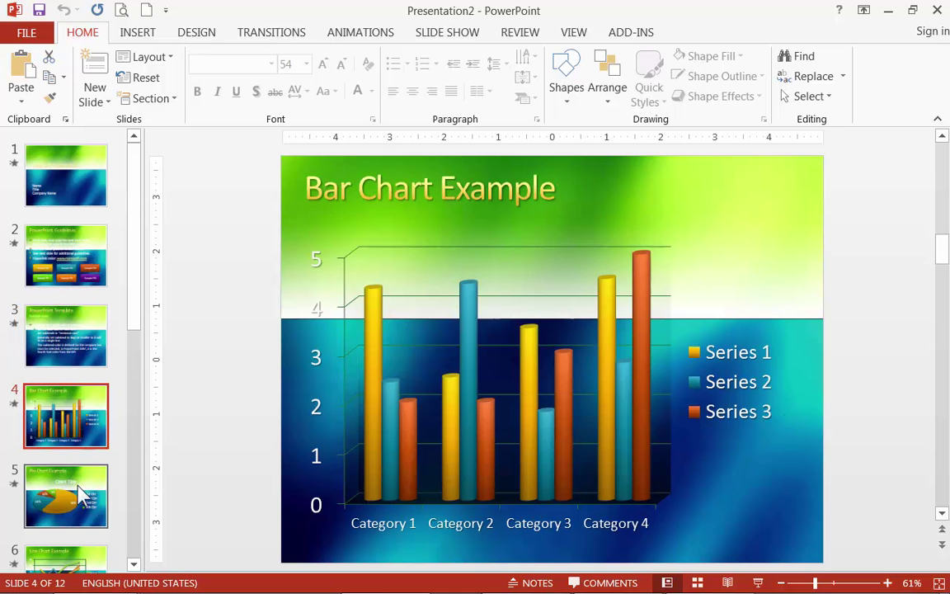
click(78, 161)
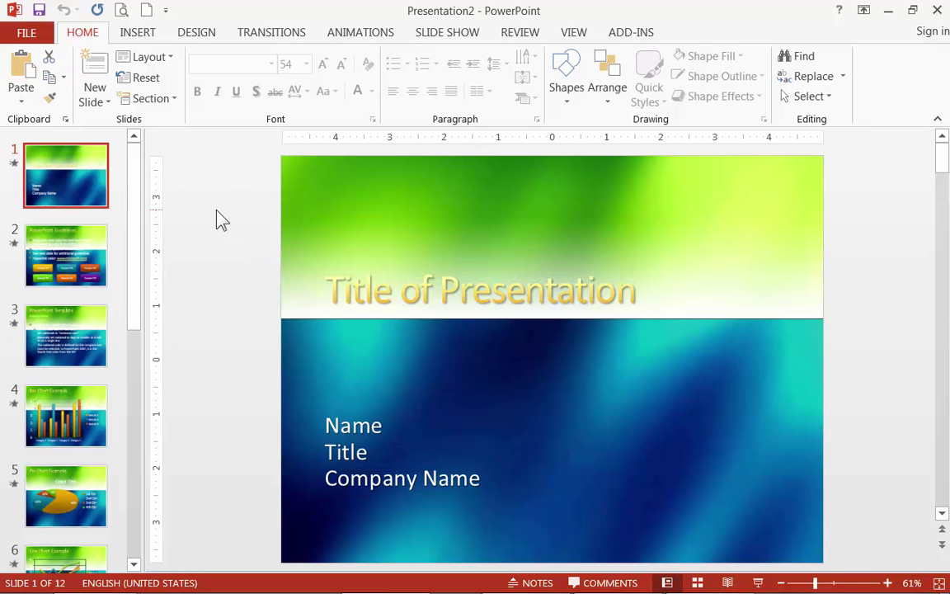
In Slide Master view, apply the black-to-grey gradient background style from the second row to the parent slide master.
click(580, 32)
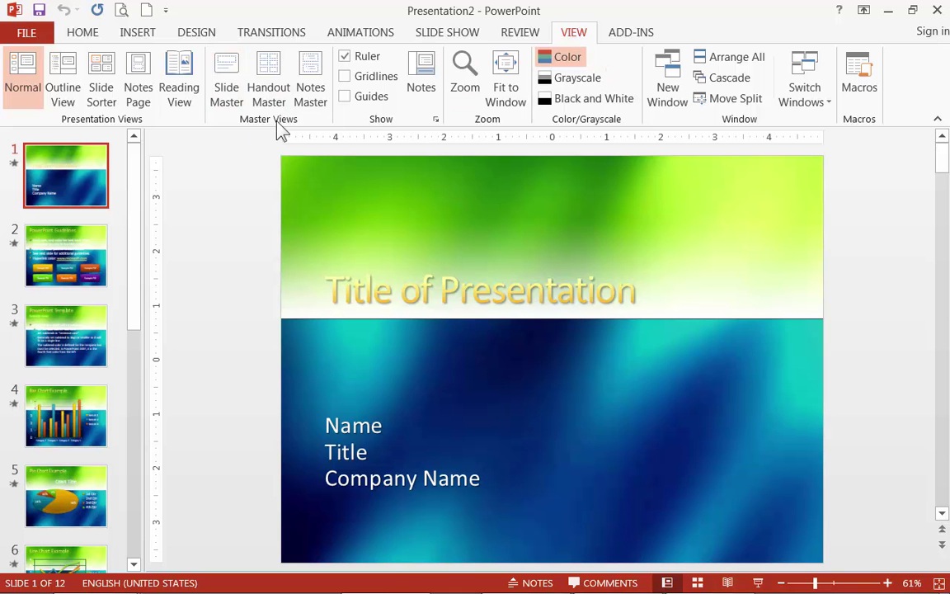
click(224, 75)
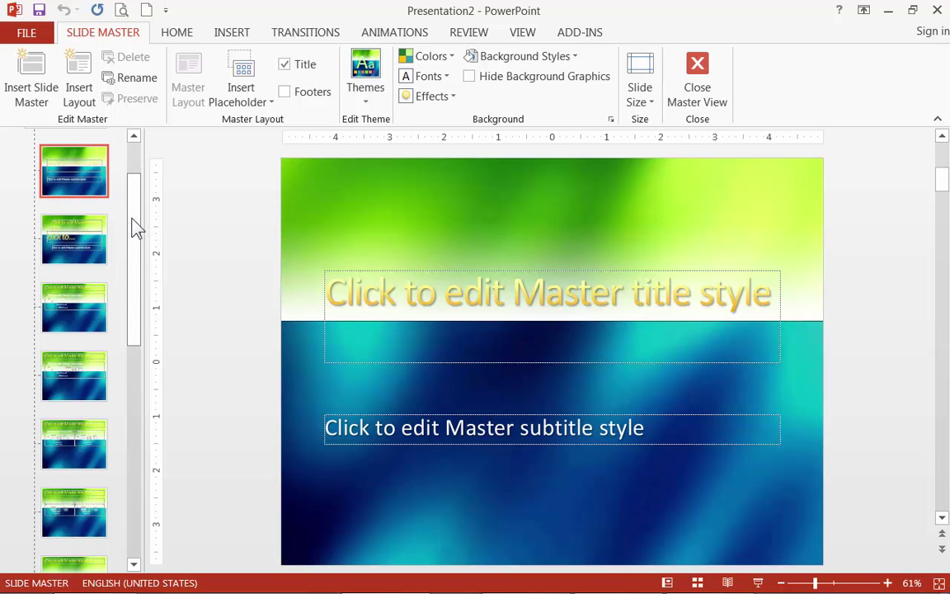
drag(131, 219, 129, 172)
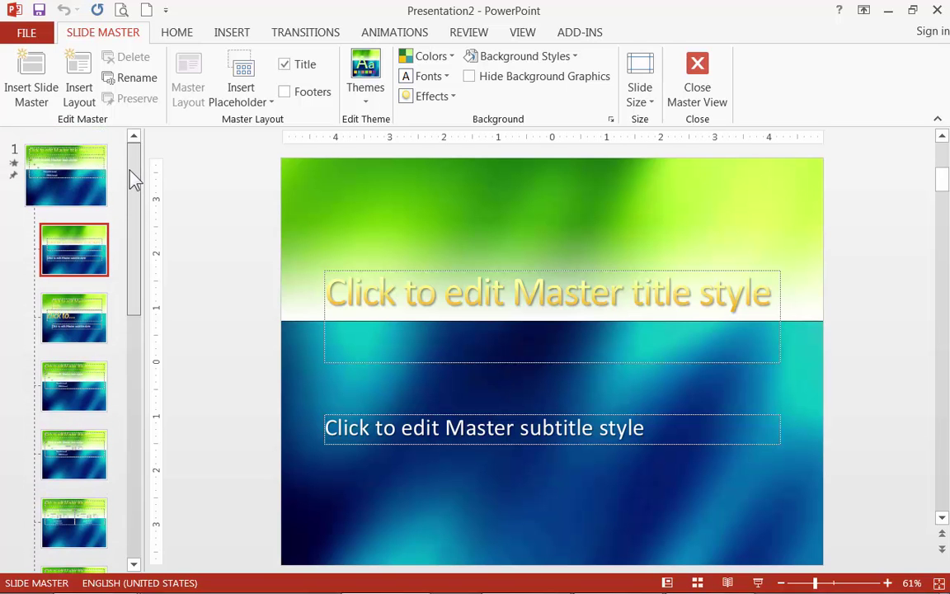
click(51, 185)
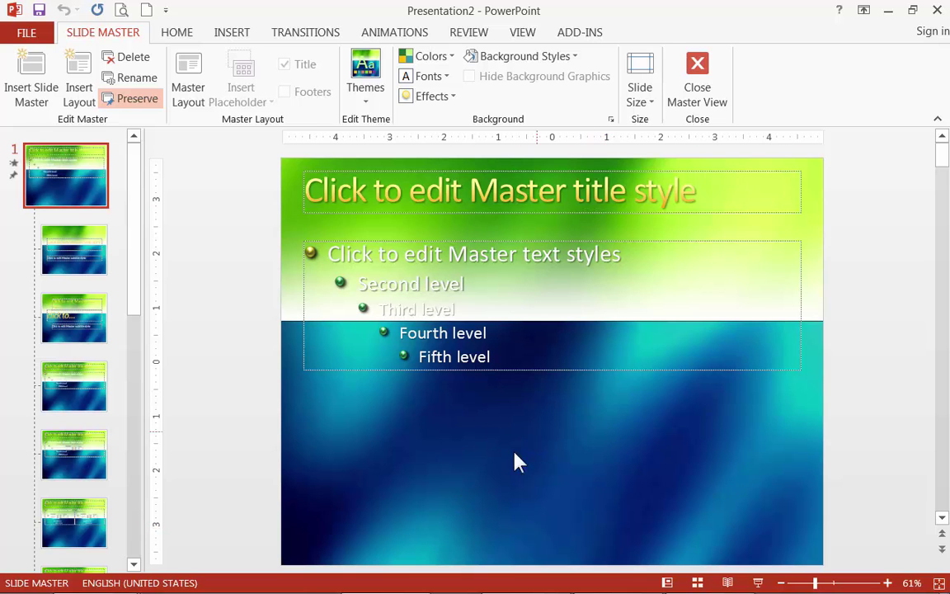
click(533, 65)
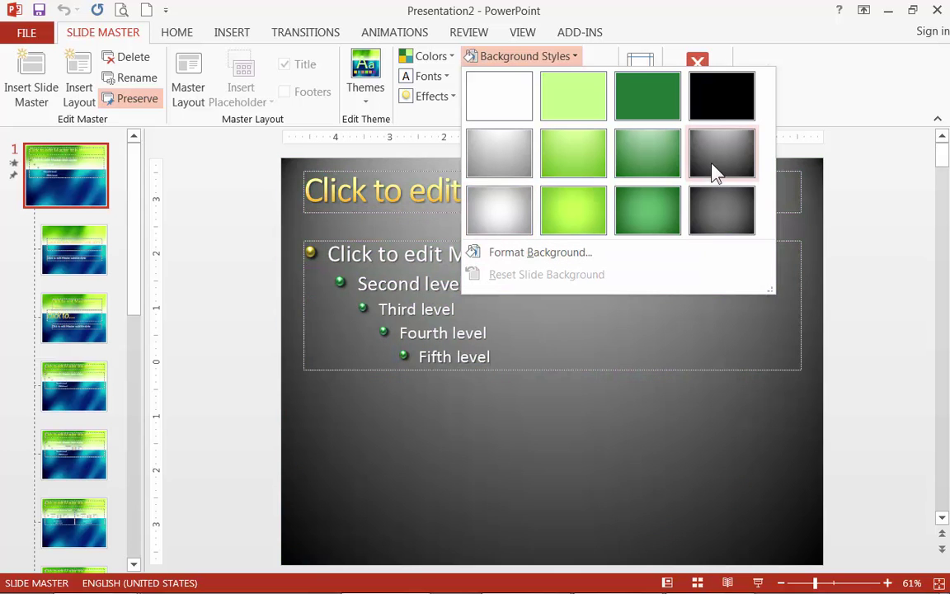
click(718, 161)
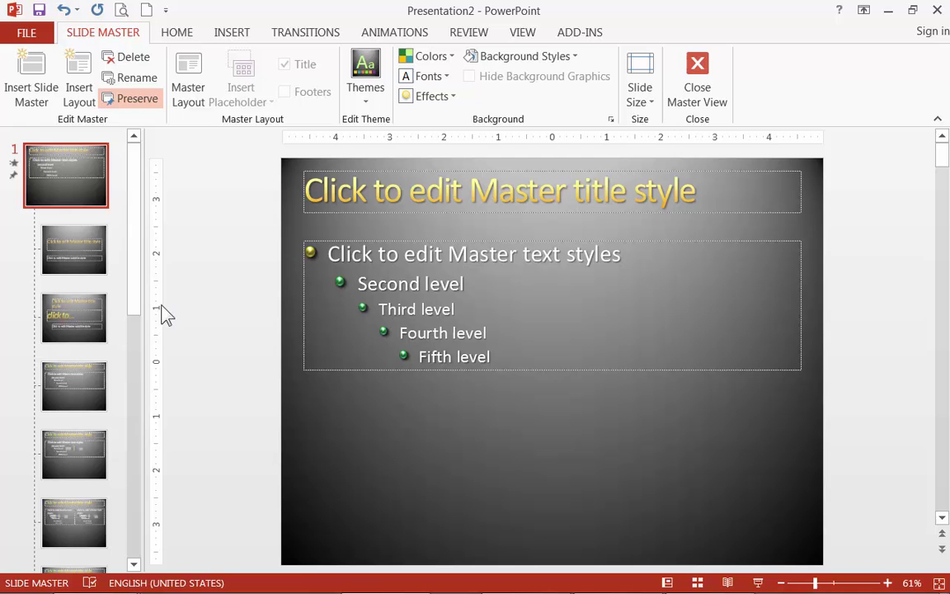
drag(138, 282, 123, 174)
Close the master view and check the background across all the slide thumbnails.
click(703, 68)
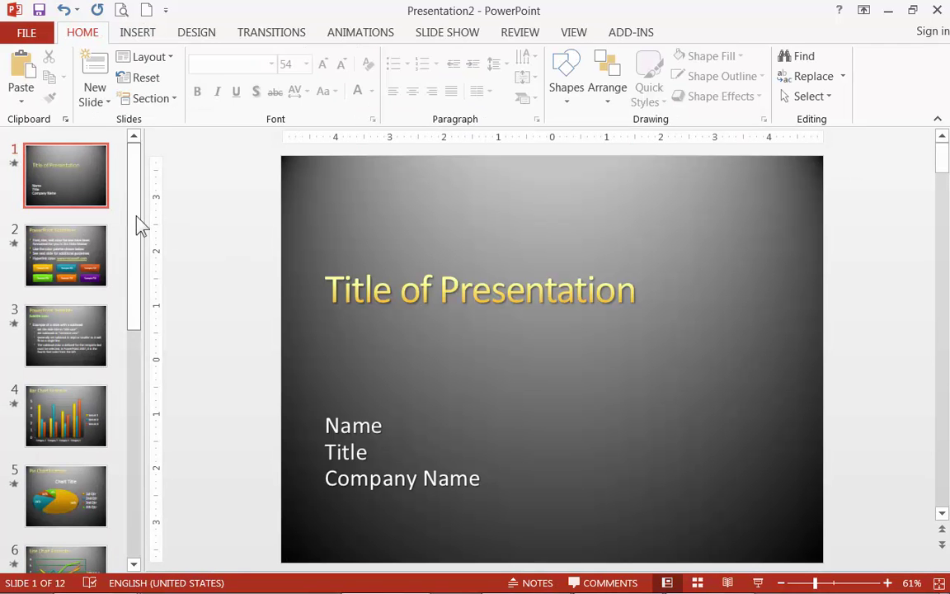
drag(137, 223, 136, 464)
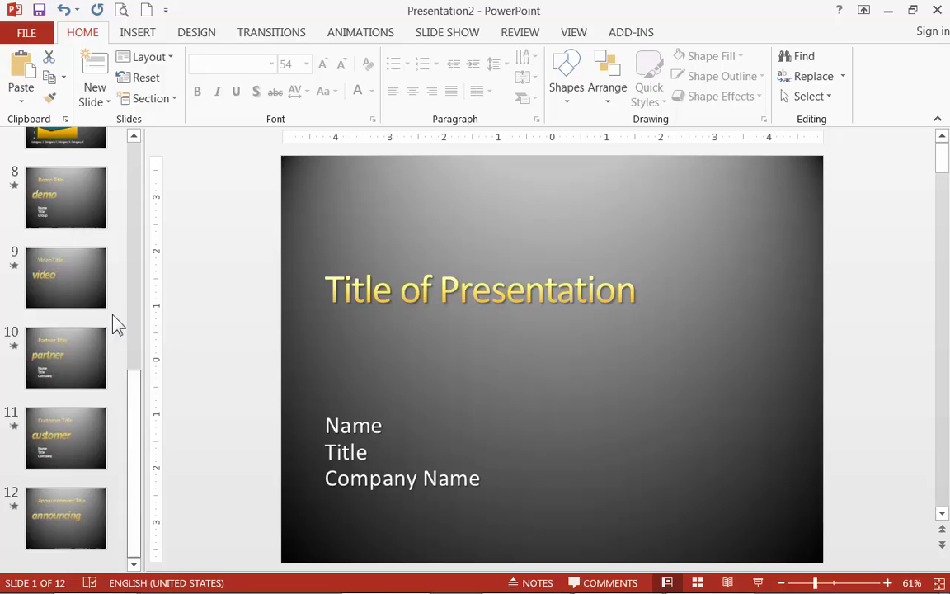
drag(134, 414, 127, 153)
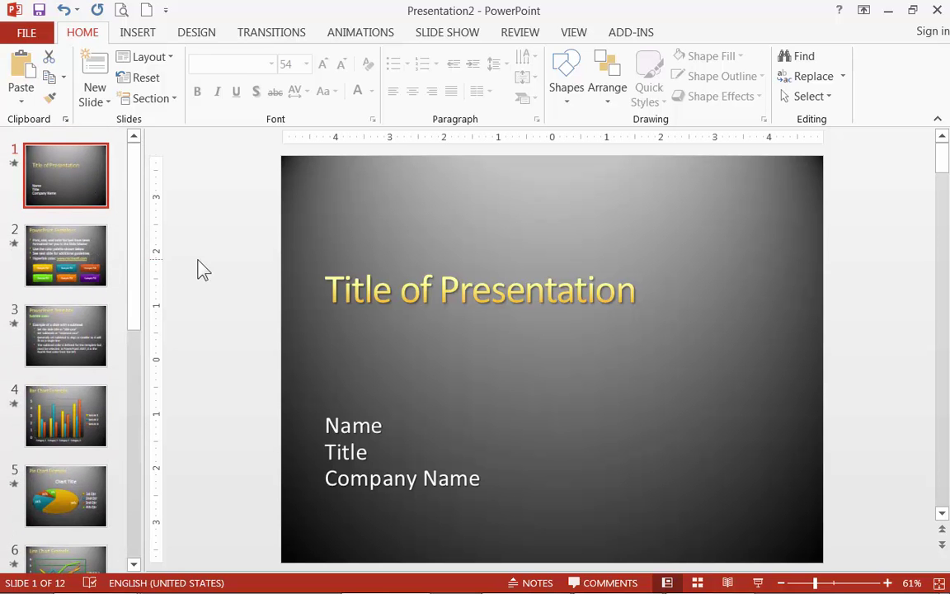
Reopen Slide Master view and select the parent slide master.
click(580, 33)
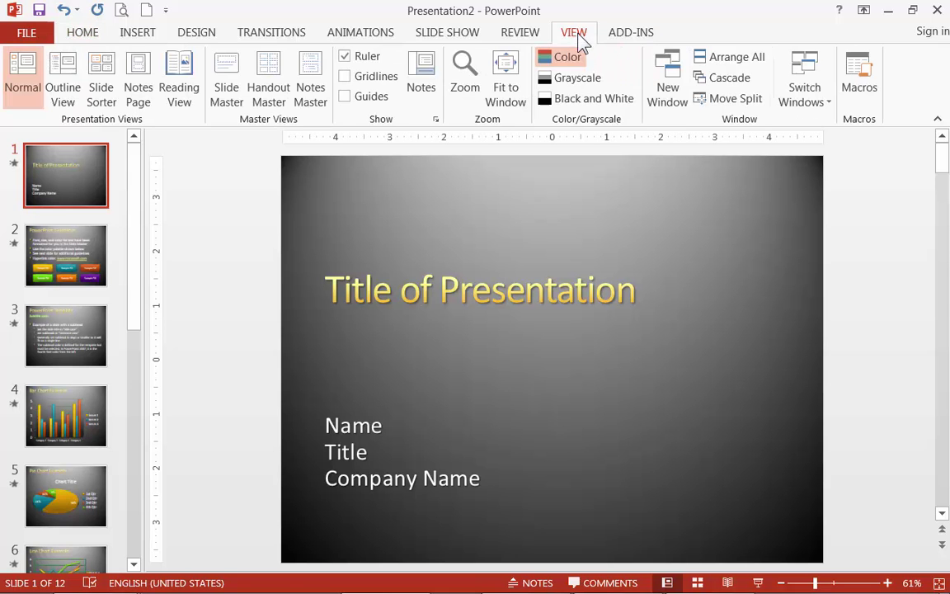
click(226, 82)
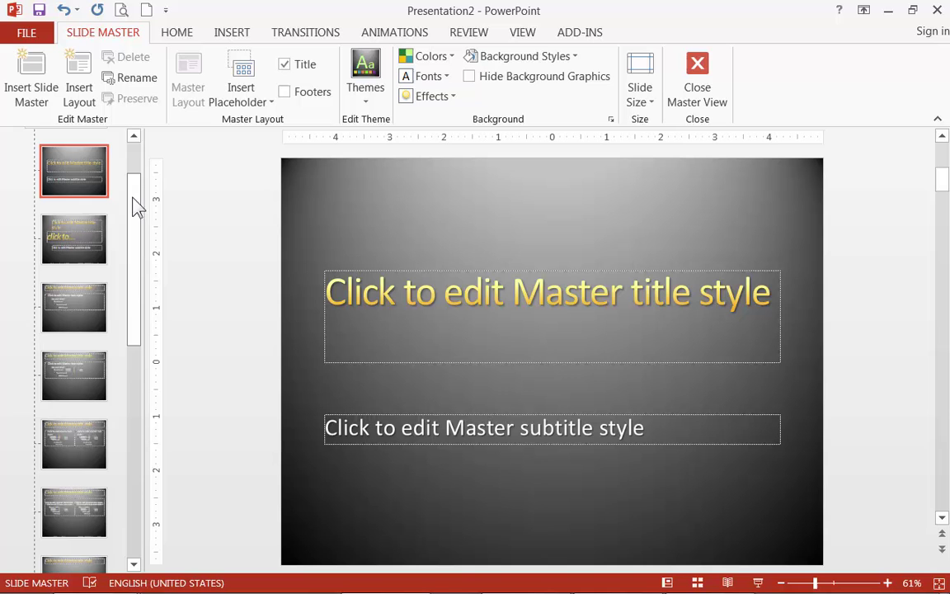
drag(136, 205, 132, 147)
click(61, 172)
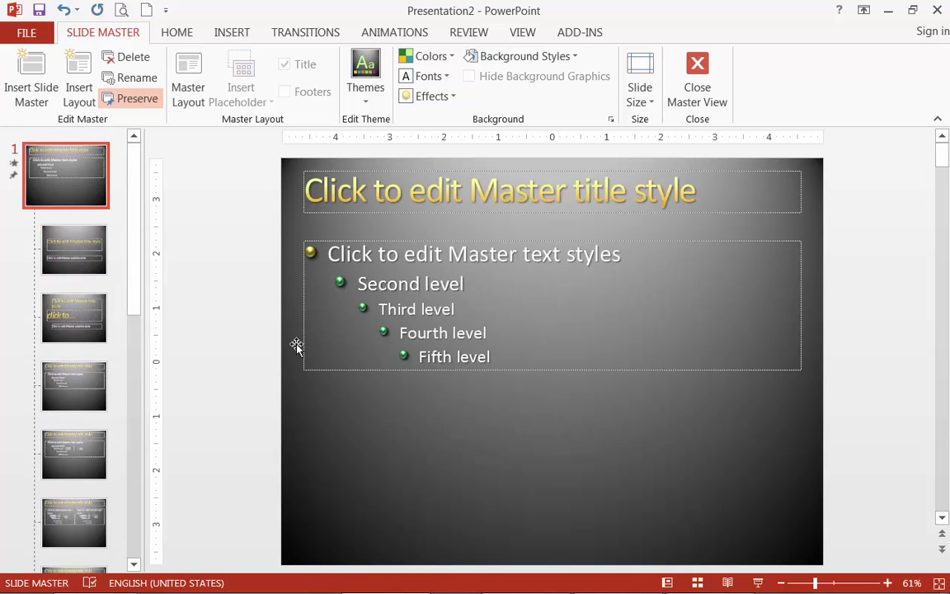
Give the master title text a white fill and a red outline.
click(634, 192)
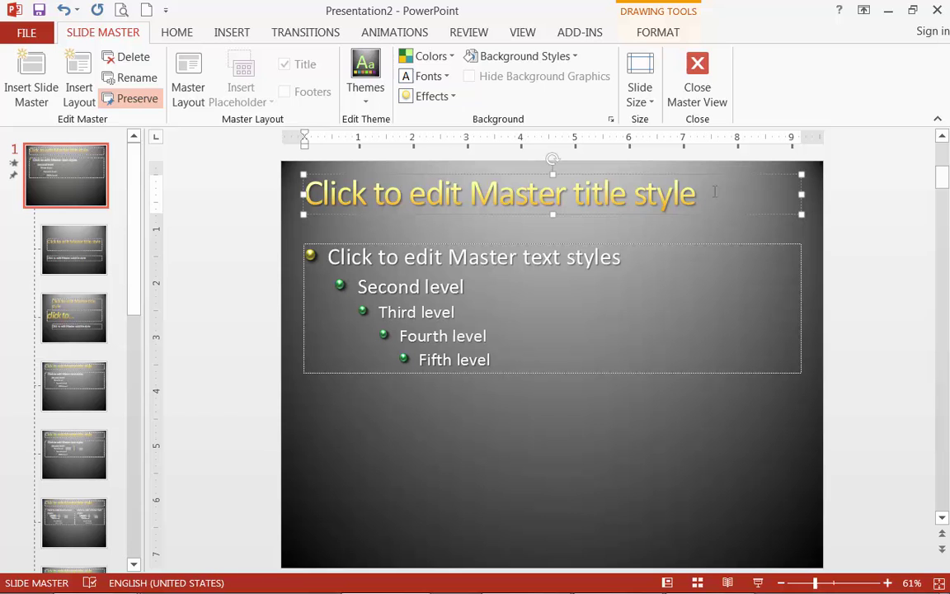
drag(714, 191, 338, 204)
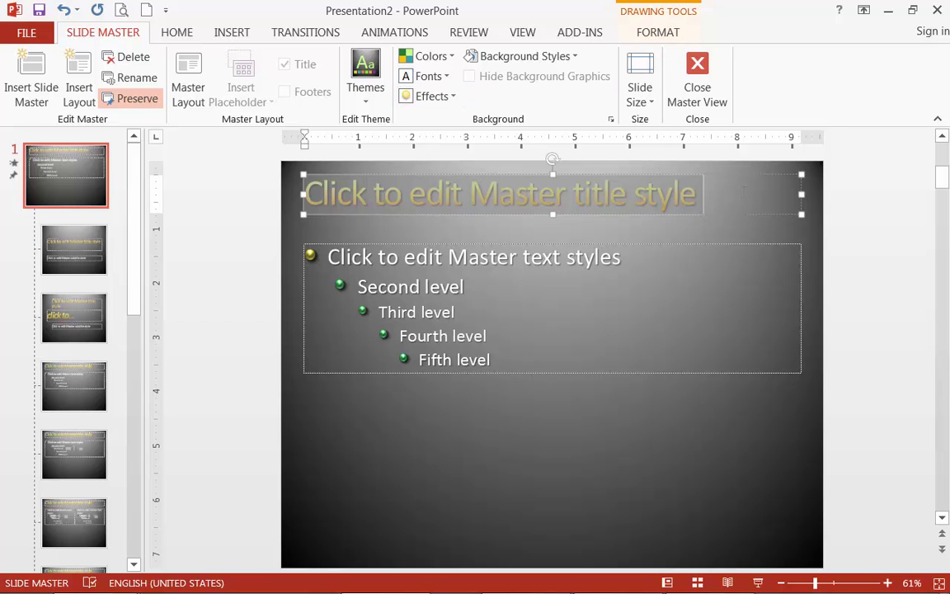
drag(718, 199, 355, 204)
click(656, 37)
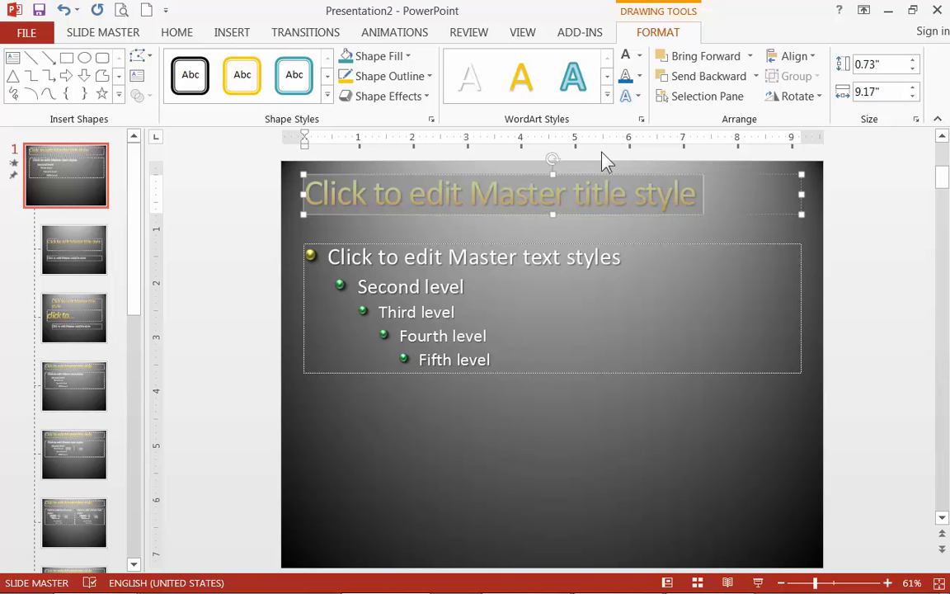
click(640, 55)
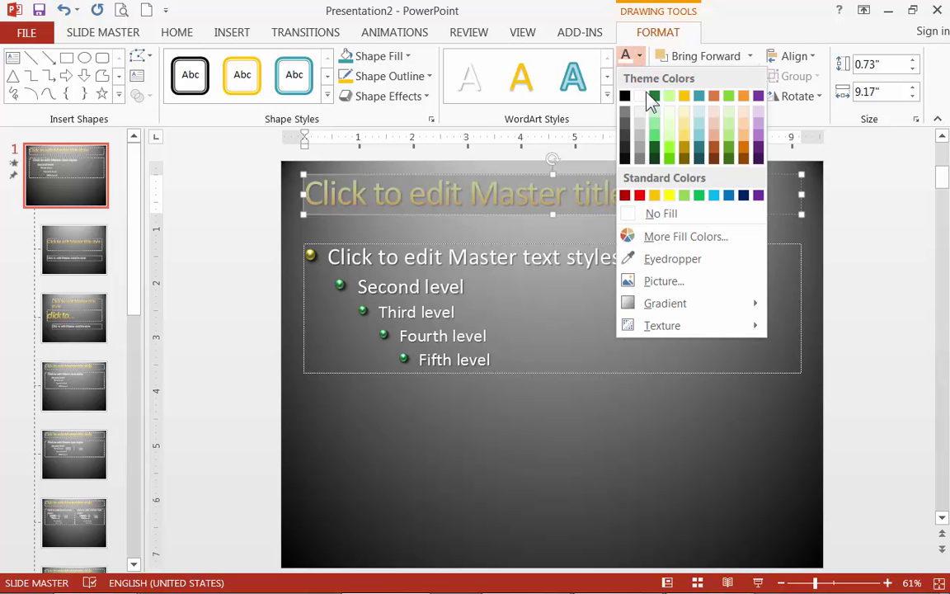
click(641, 97)
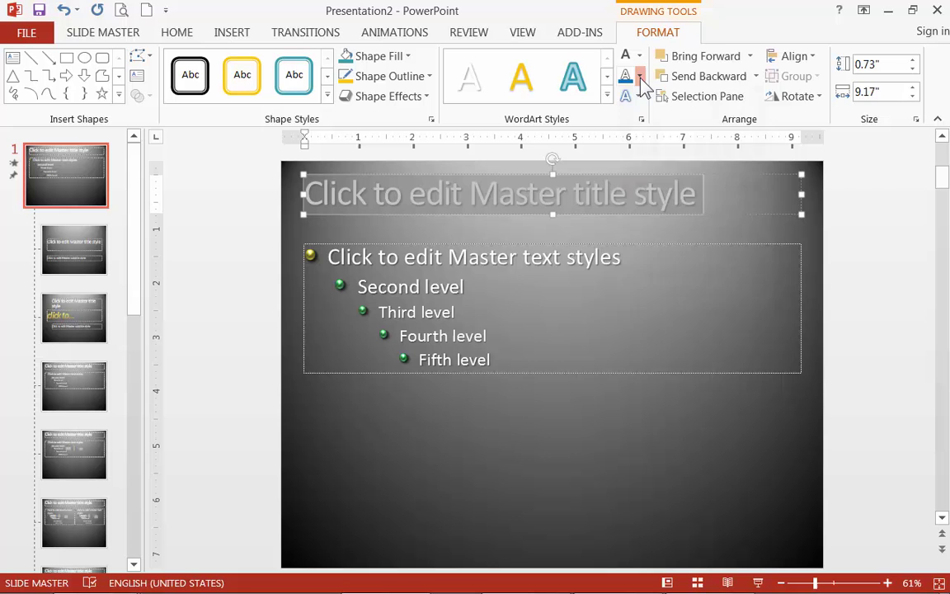
click(640, 76)
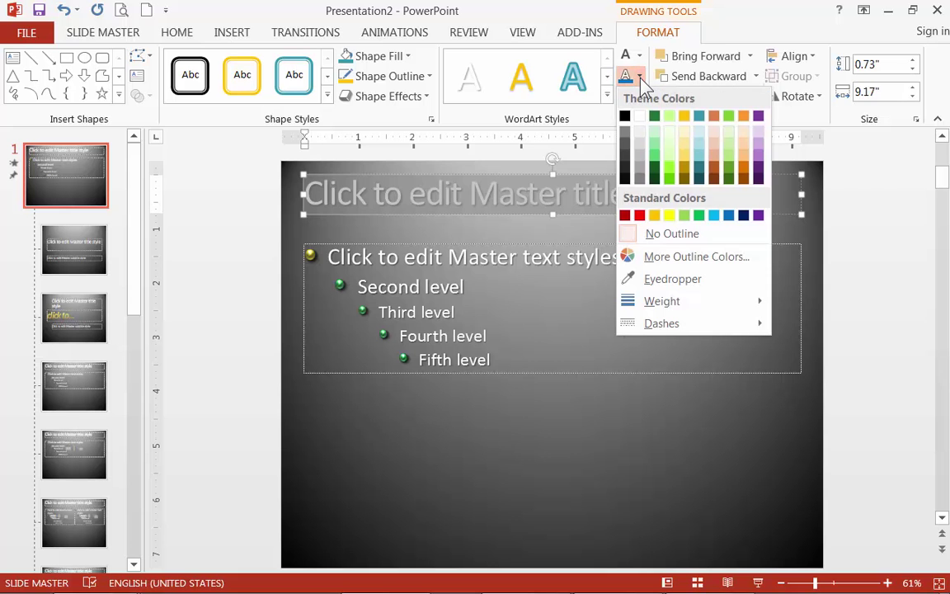
click(640, 217)
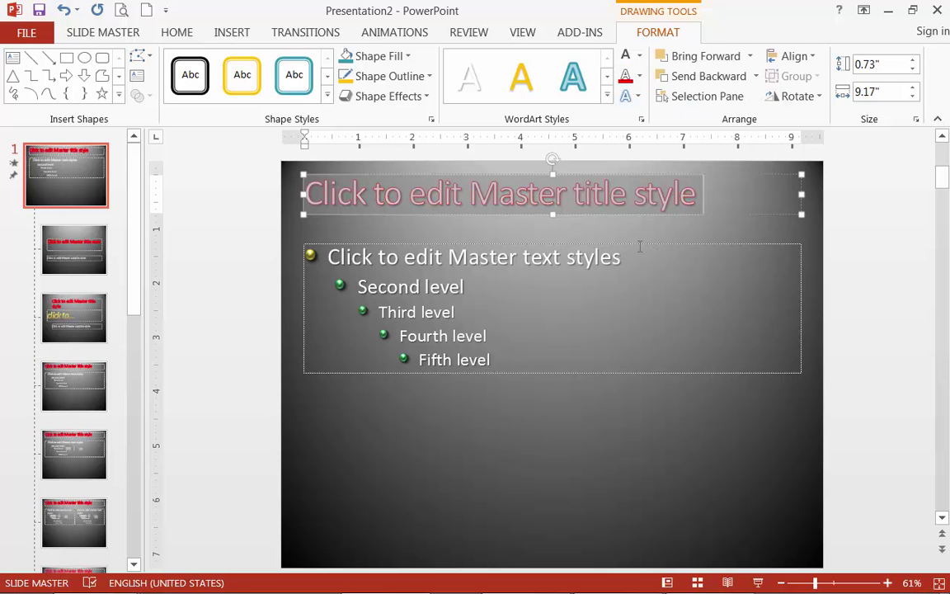
Set the text fill of the first-level master text to standard yellow.
click(657, 253)
drag(657, 253, 327, 254)
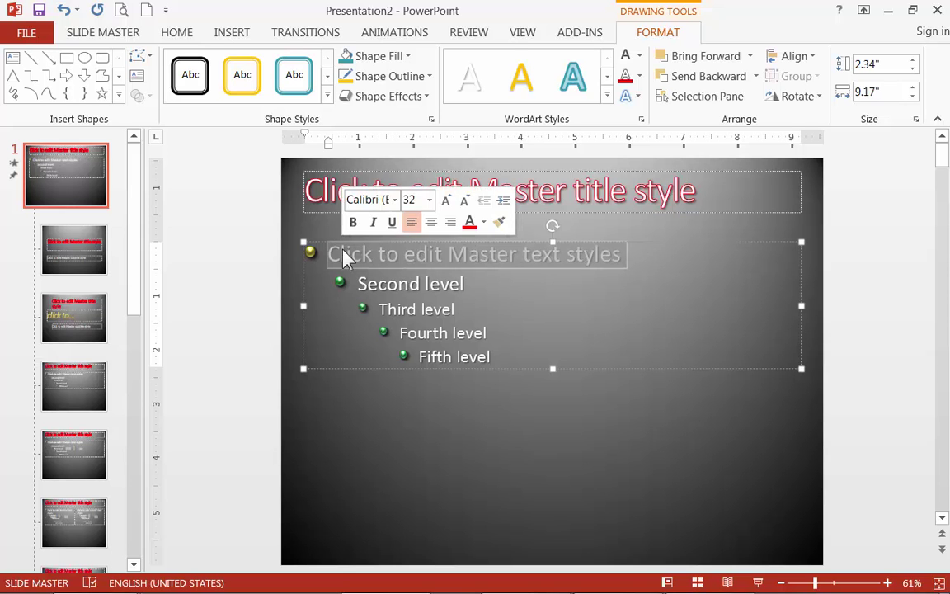
click(640, 57)
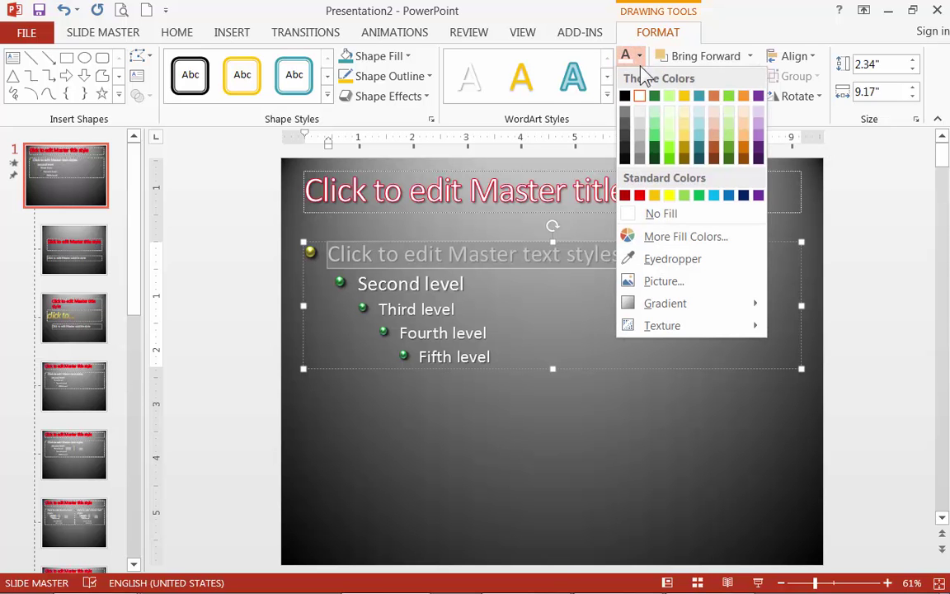
click(670, 198)
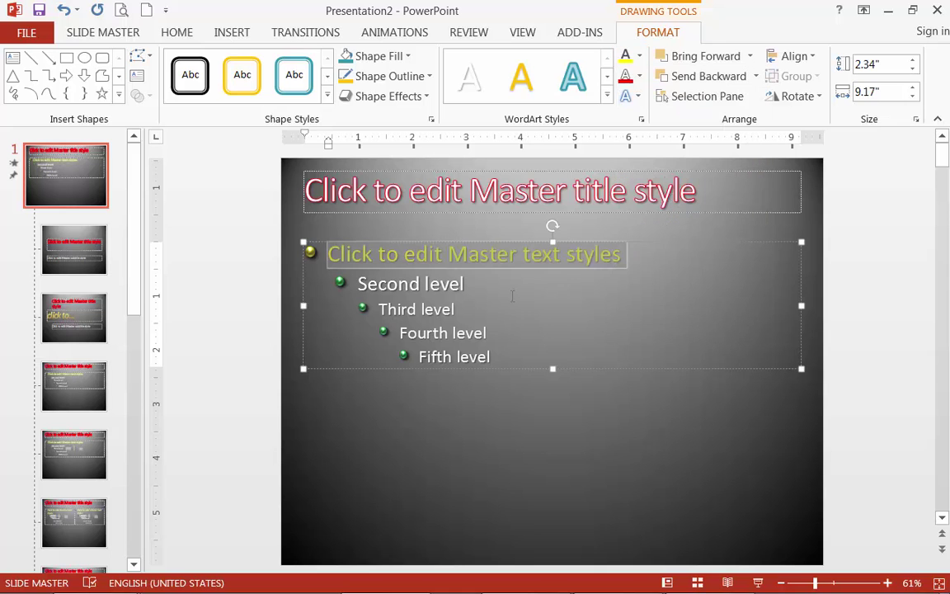
Set the text fill of the second-level master text to standard light blue.
click(481, 299)
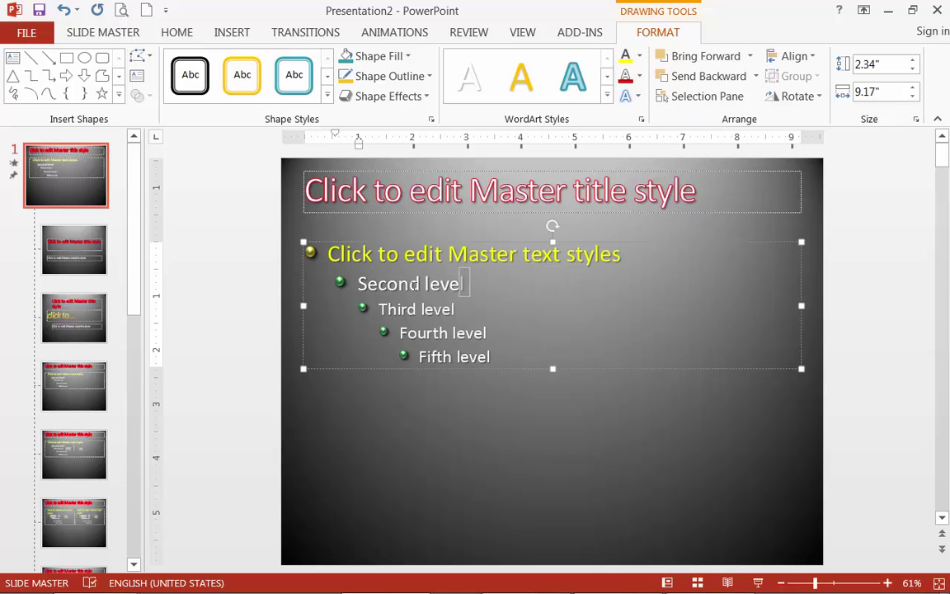
triple_click(463, 282)
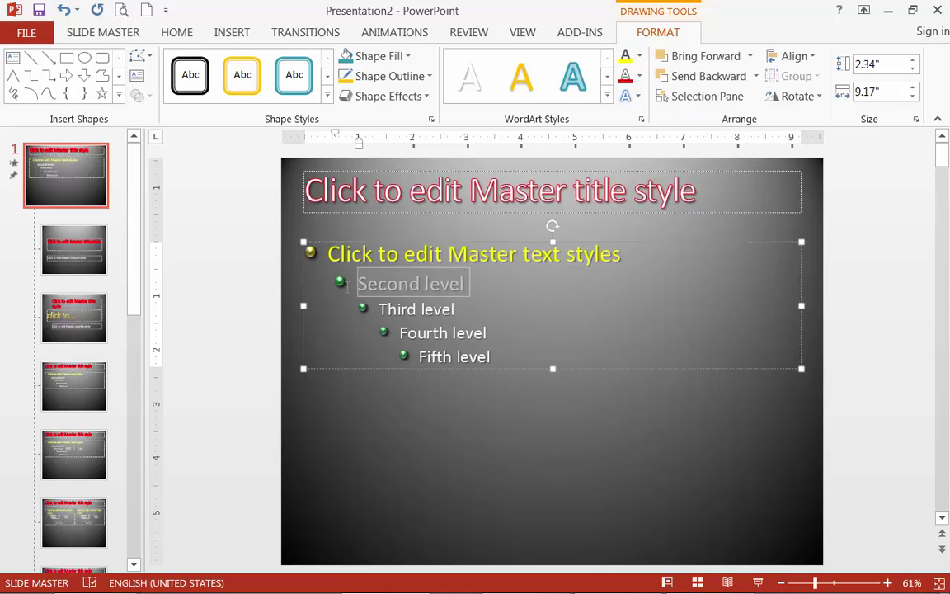
click(640, 56)
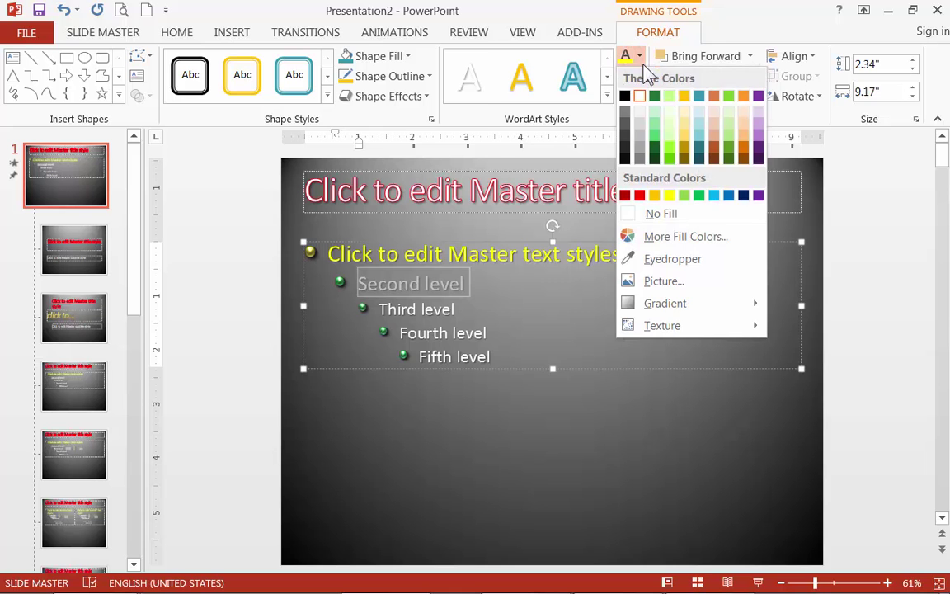
click(714, 196)
click(224, 281)
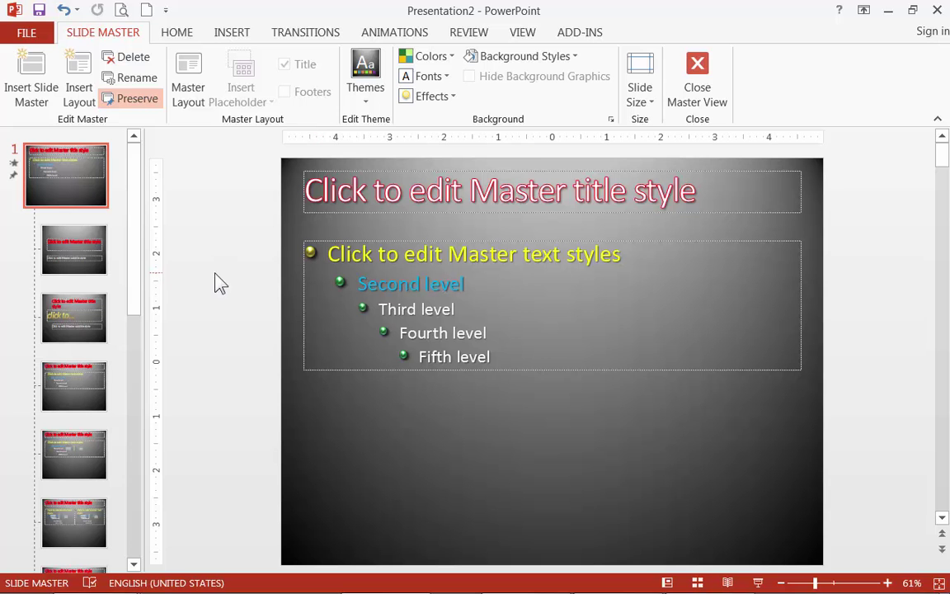
Close the master view and display the PowerPoint Guidelines slide to check the text colours.
click(708, 70)
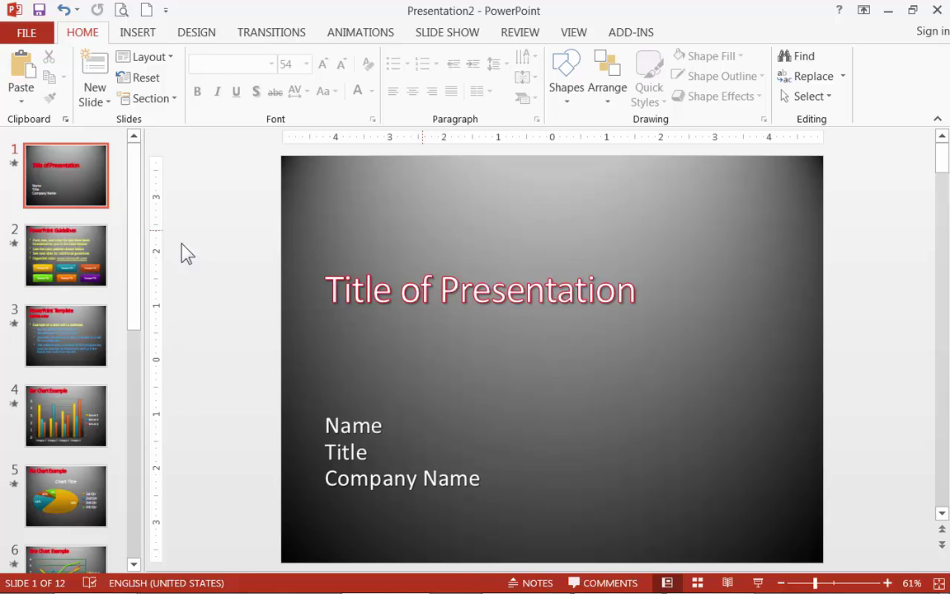
click(62, 259)
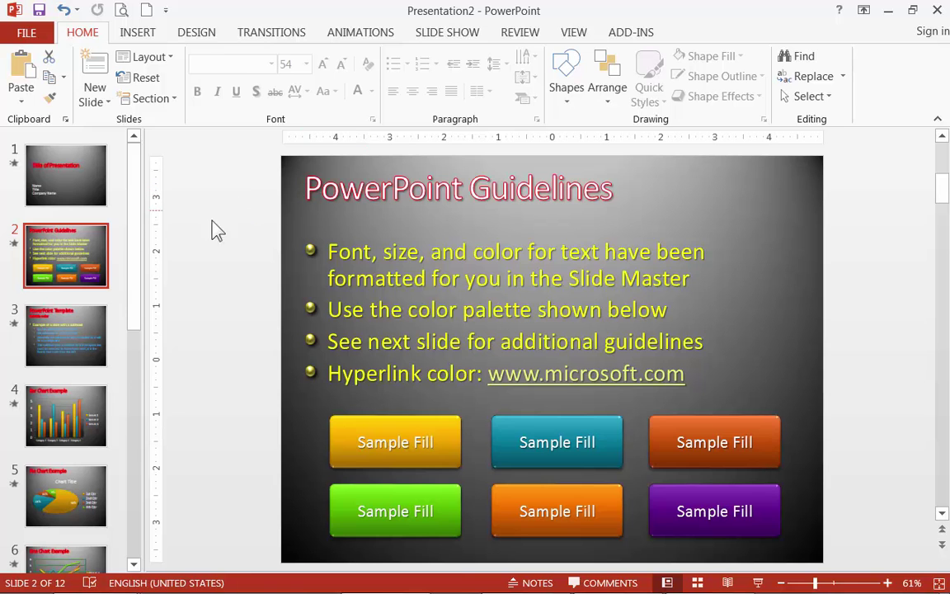
Display the PowerPoint Template slide and the title slide to check the new title and text-level colours.
click(76, 357)
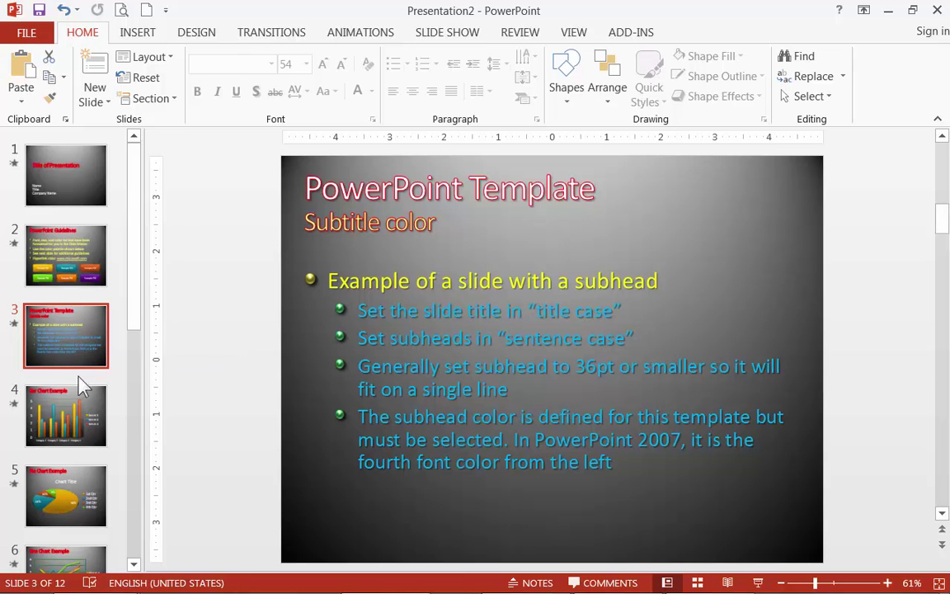
click(75, 412)
click(85, 324)
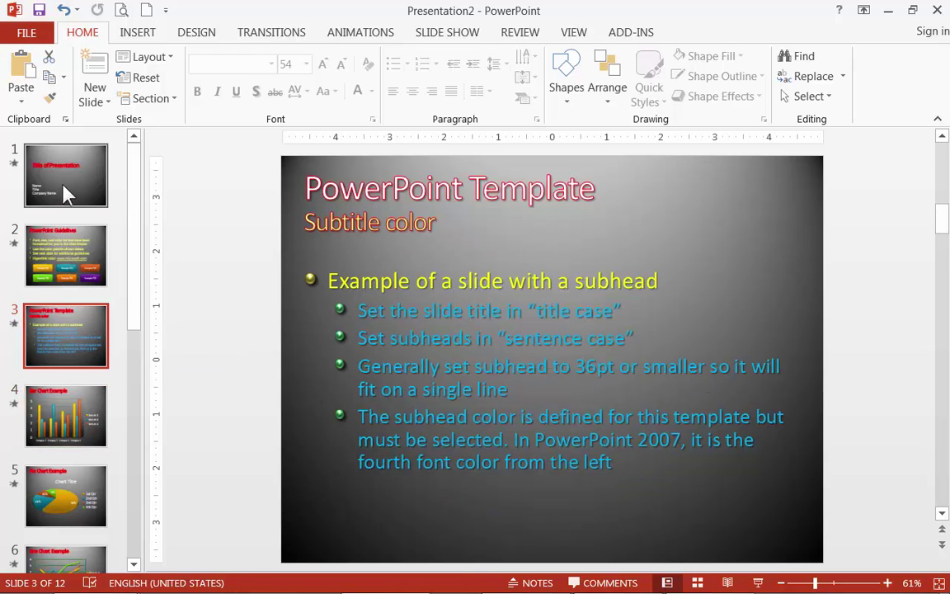
click(63, 188)
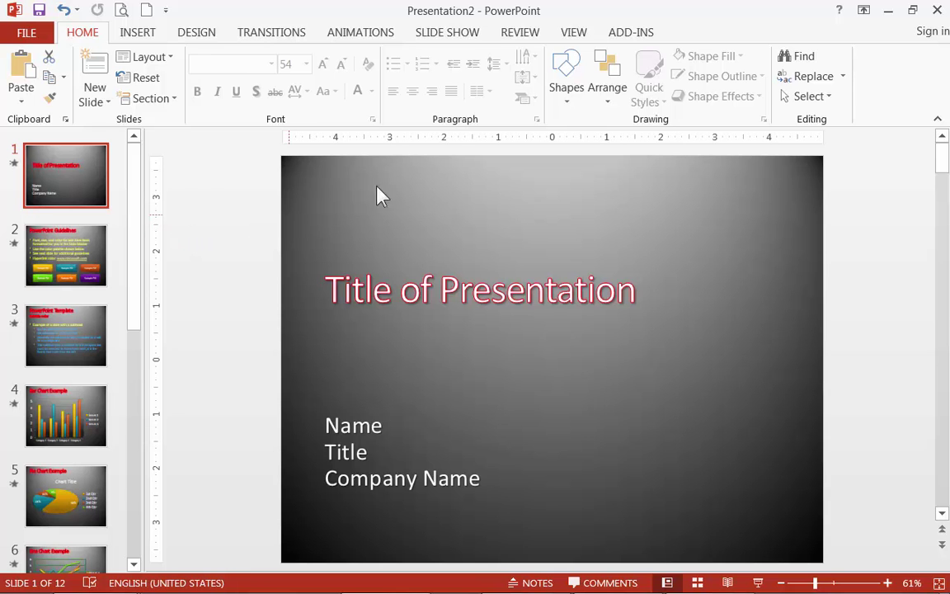
Reopen the Slide Master, display the top-level master to review its formatting, and close the master view.
click(576, 33)
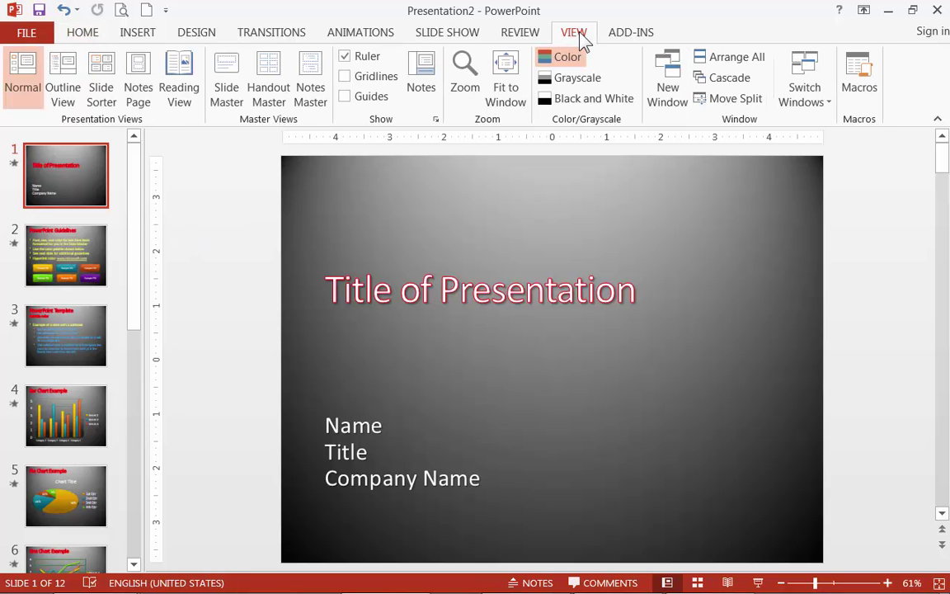
click(226, 93)
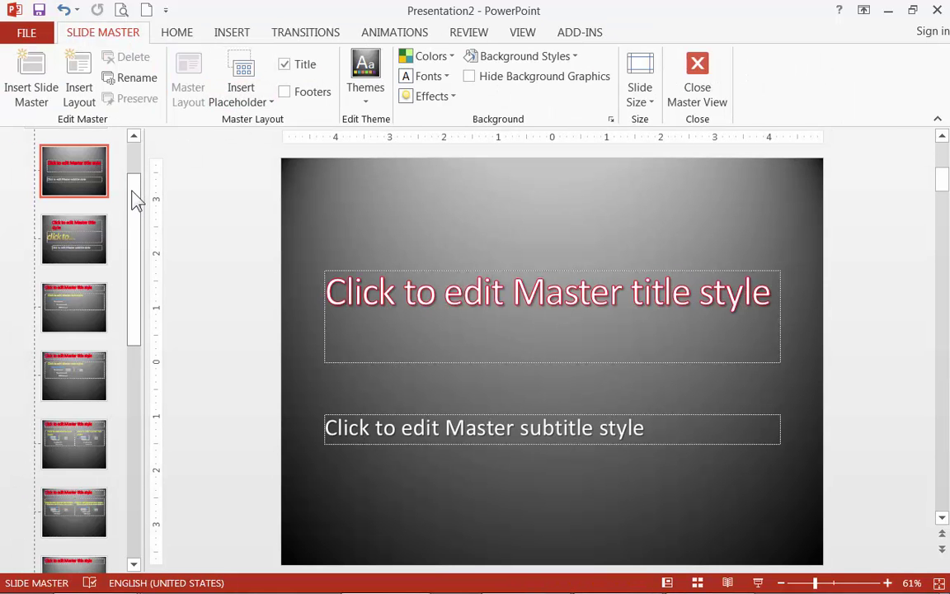
drag(134, 200, 130, 149)
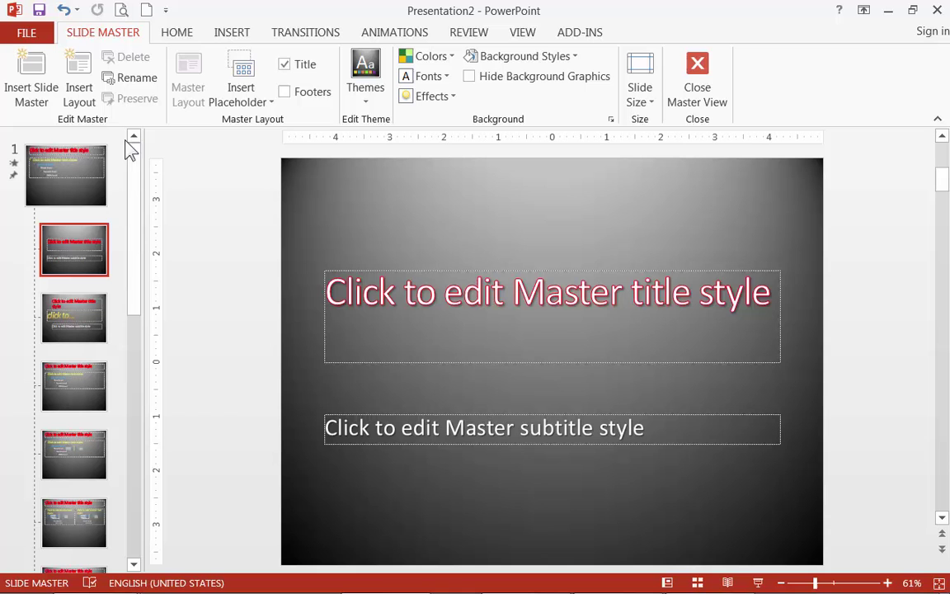
click(49, 175)
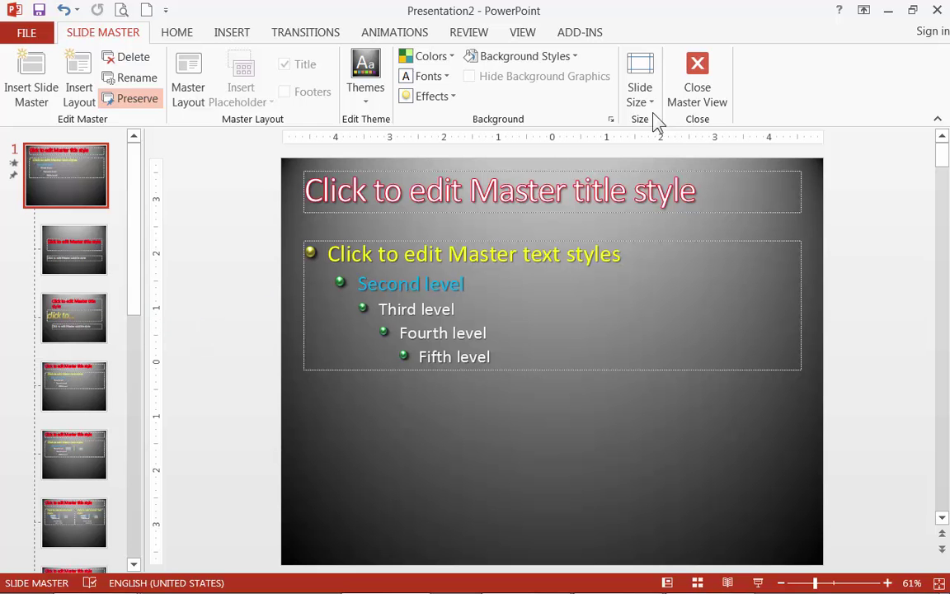
click(698, 66)
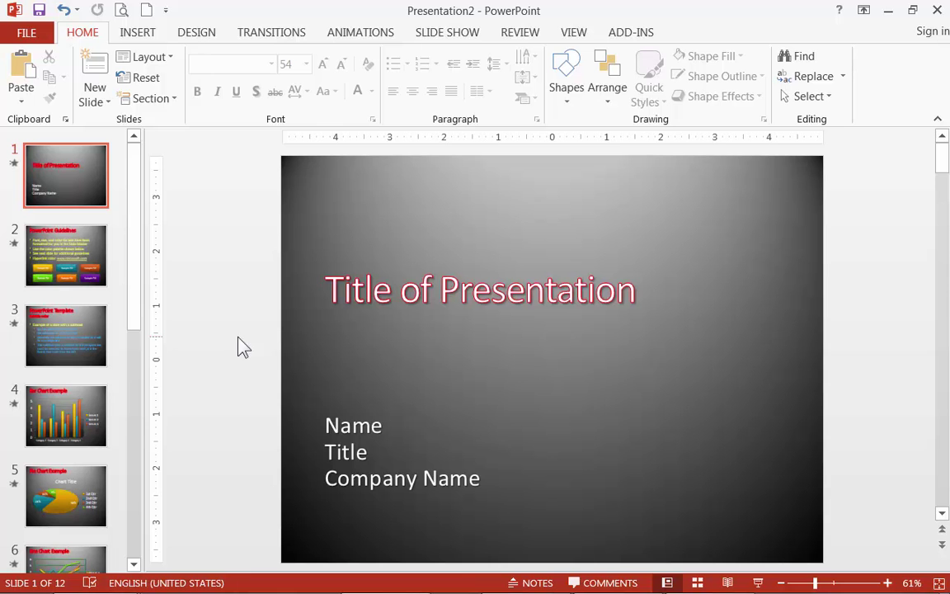
Start saving a copy of the presentation with the PowerPoint Template (*.potx) file type.
click(25, 37)
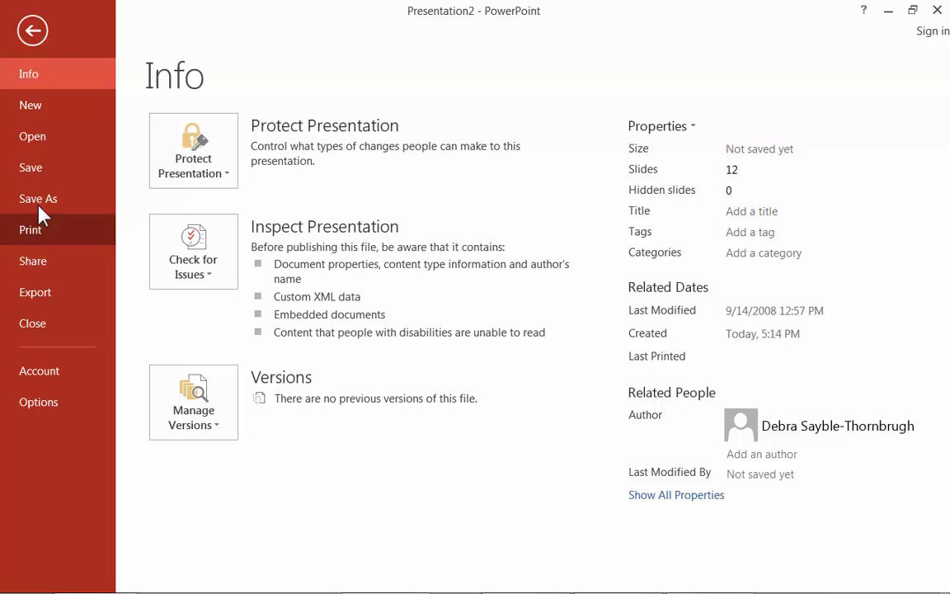
click(38, 202)
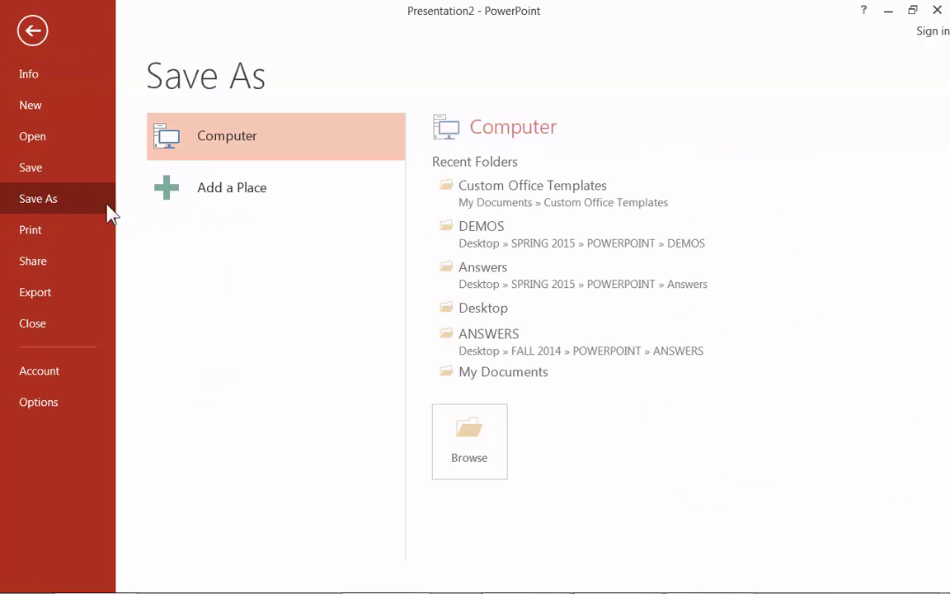
click(487, 243)
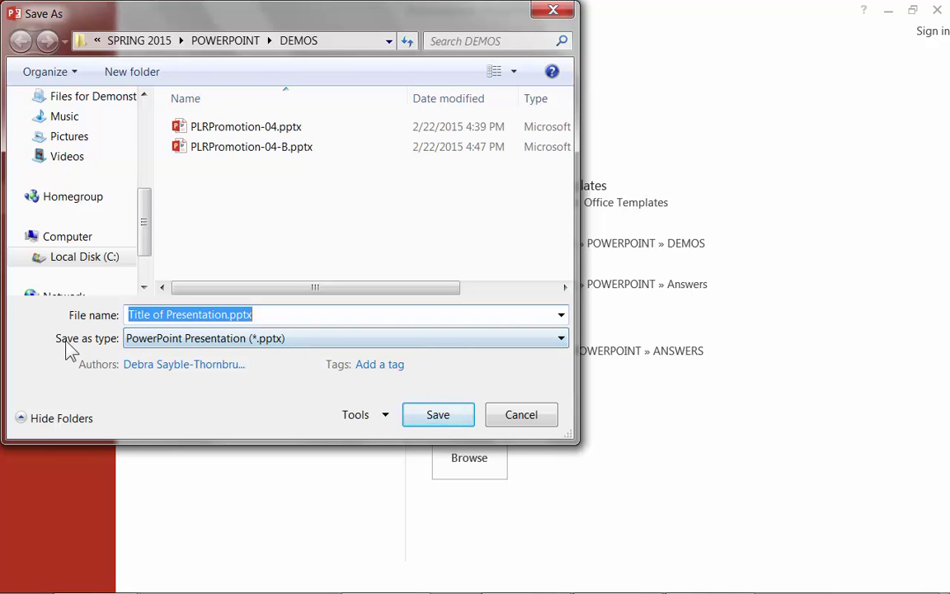
click(305, 340)
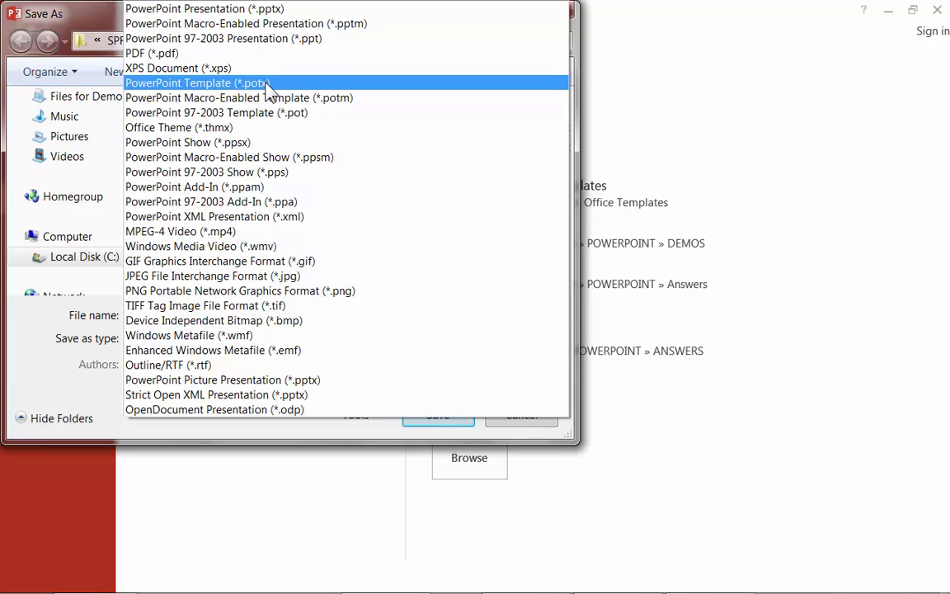
click(267, 83)
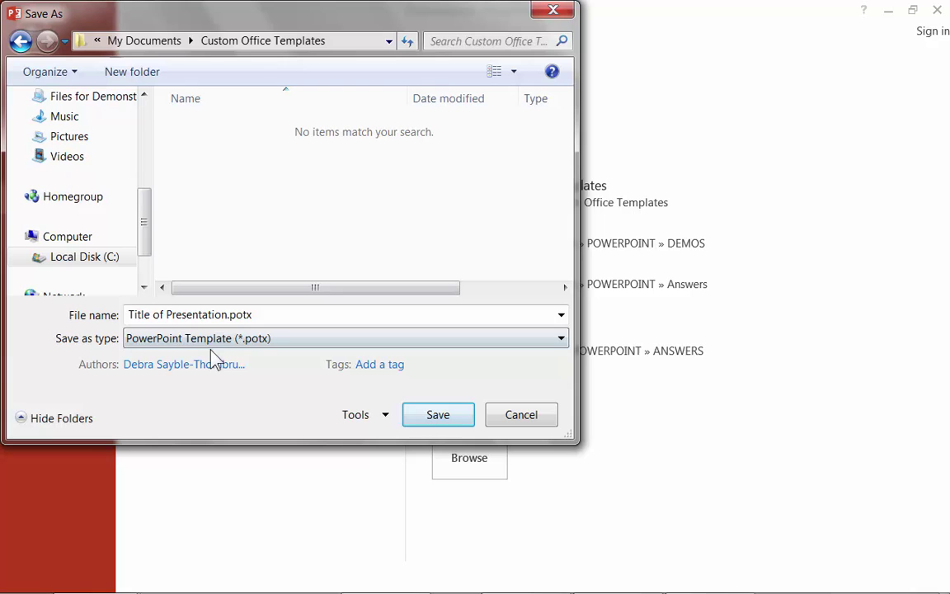
Name the template file with the author's first name followed by "Template 1" and save it in Custom Office Templates.
click(213, 317)
click(229, 314)
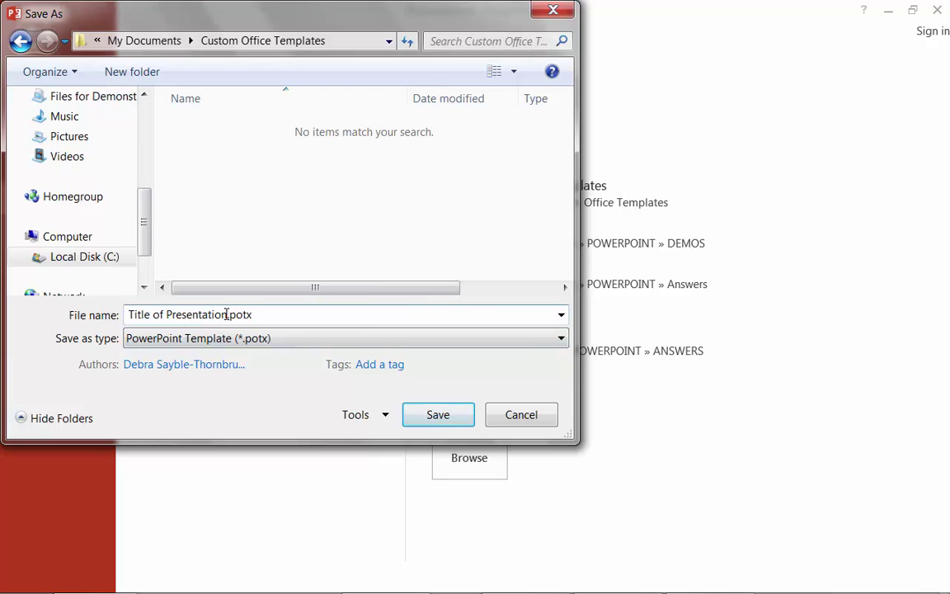
drag(227, 315, 128, 314)
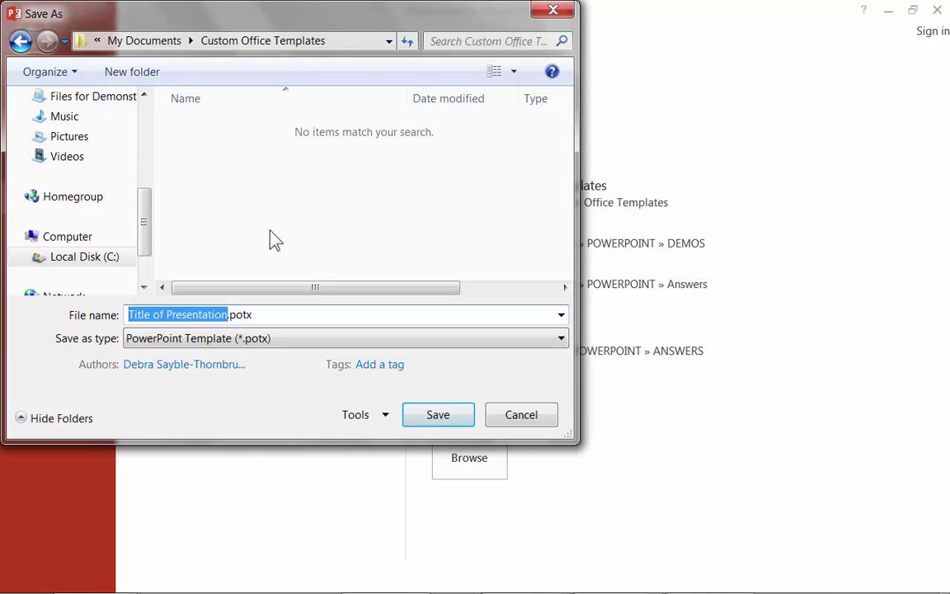
text(Debra)
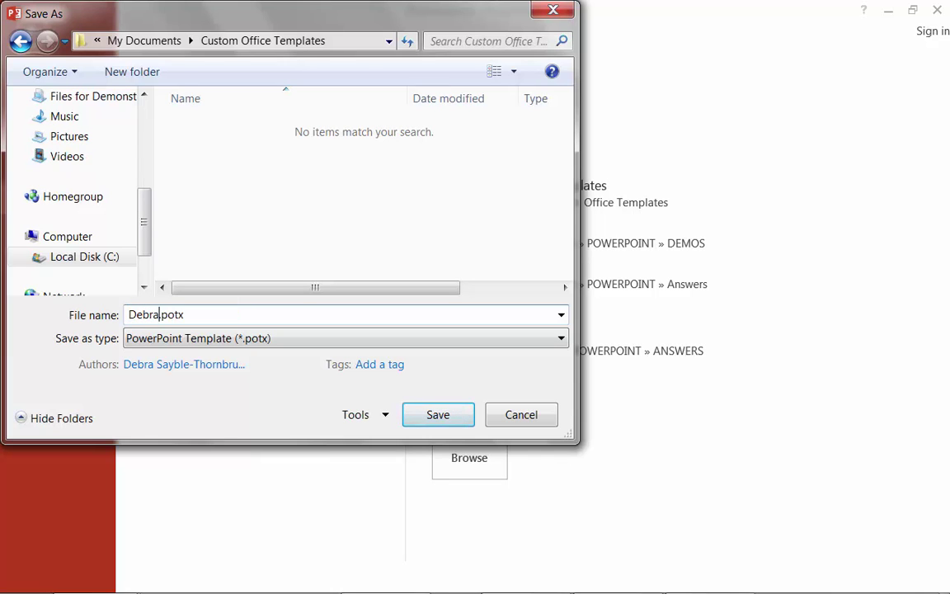
text( Templat)
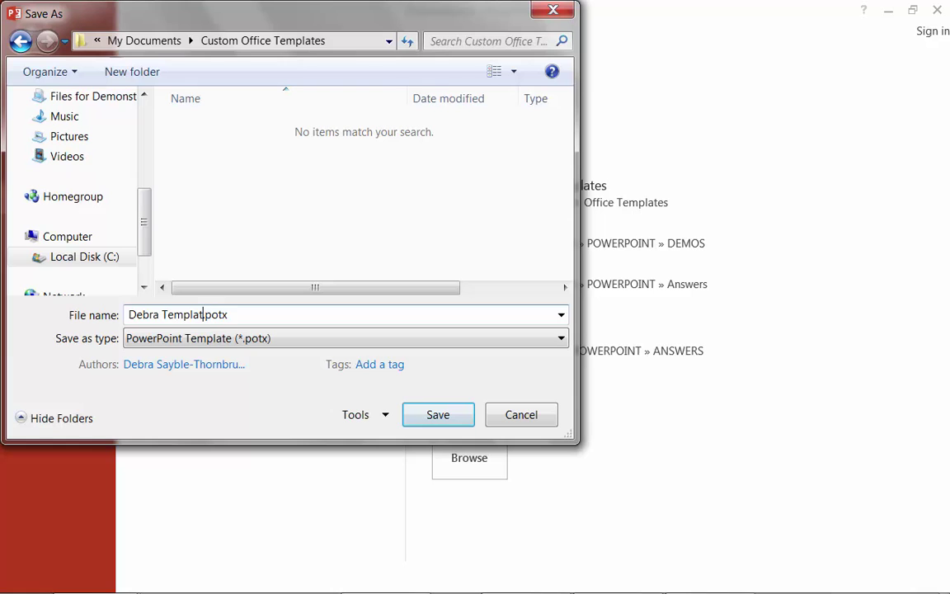
text(e 1)
click(439, 419)
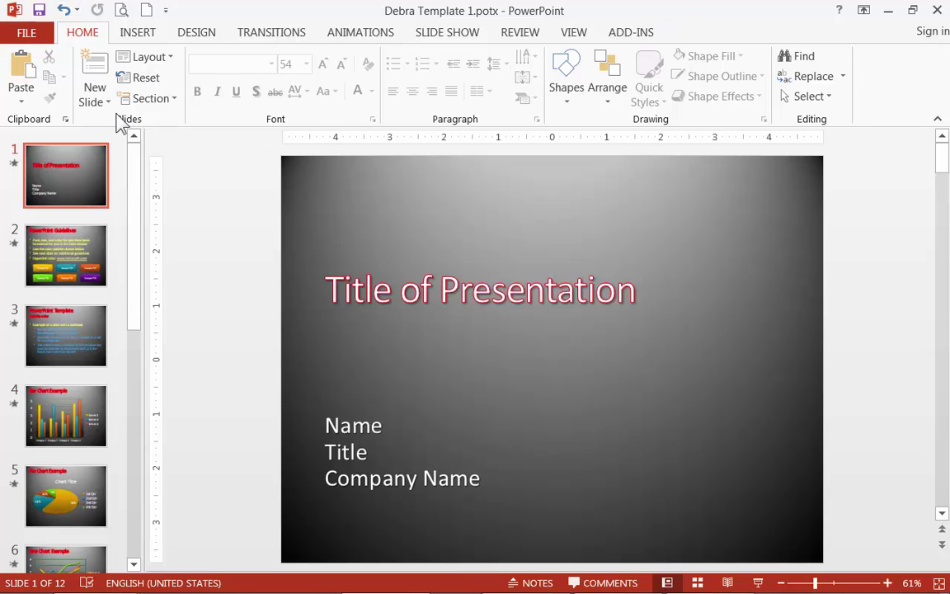
Close the saved template file and create a new blank presentation.
click(27, 37)
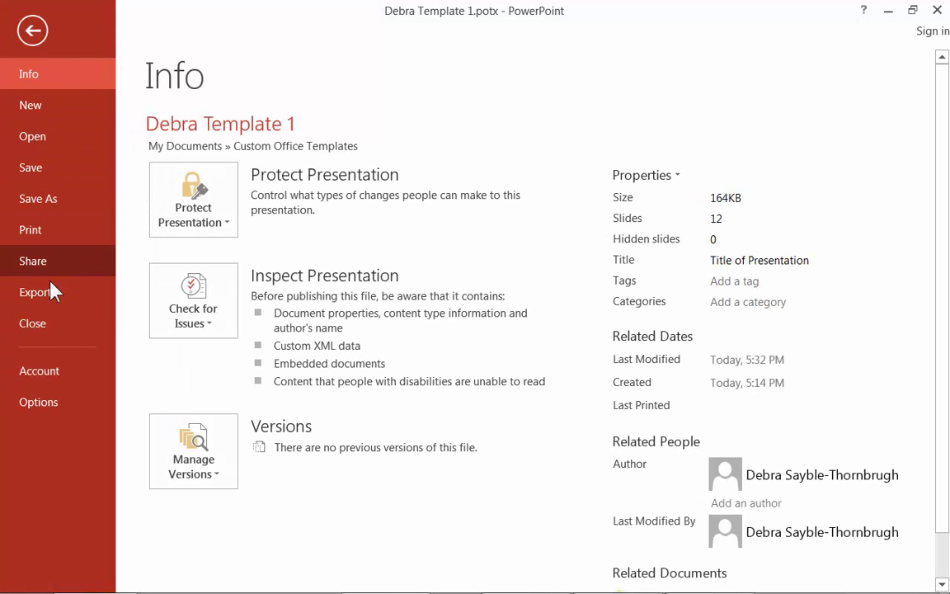
click(38, 323)
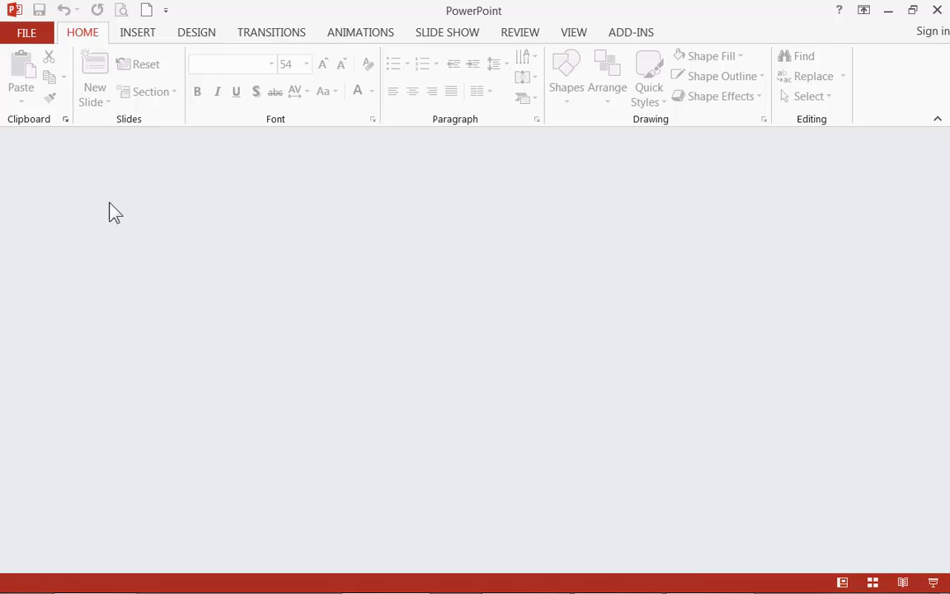
click(148, 11)
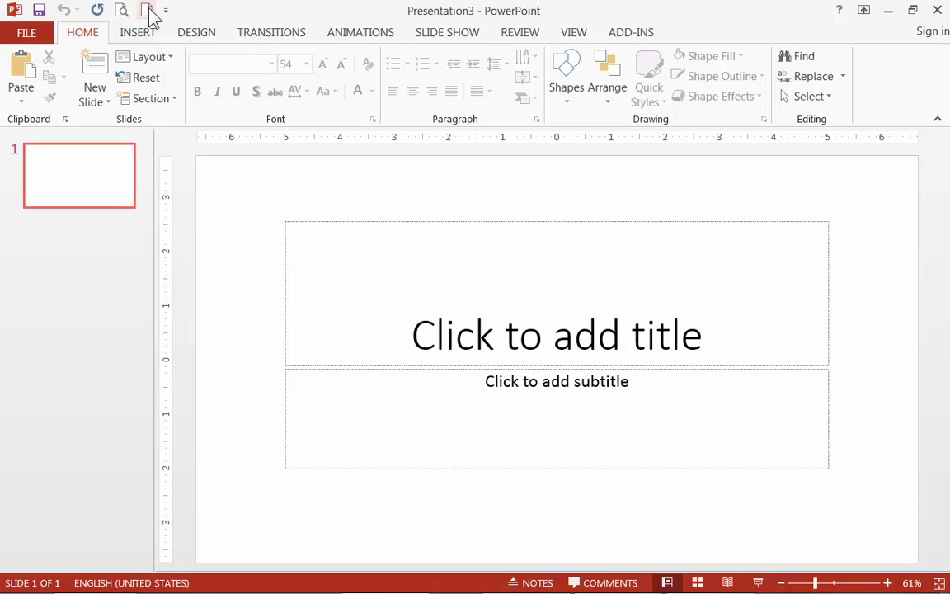
click(21, 37)
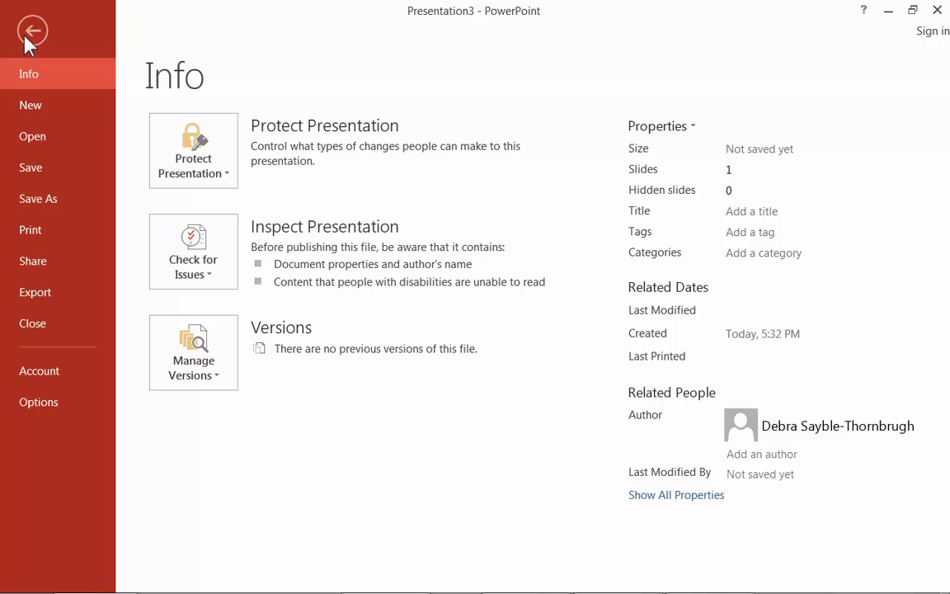
click(33, 31)
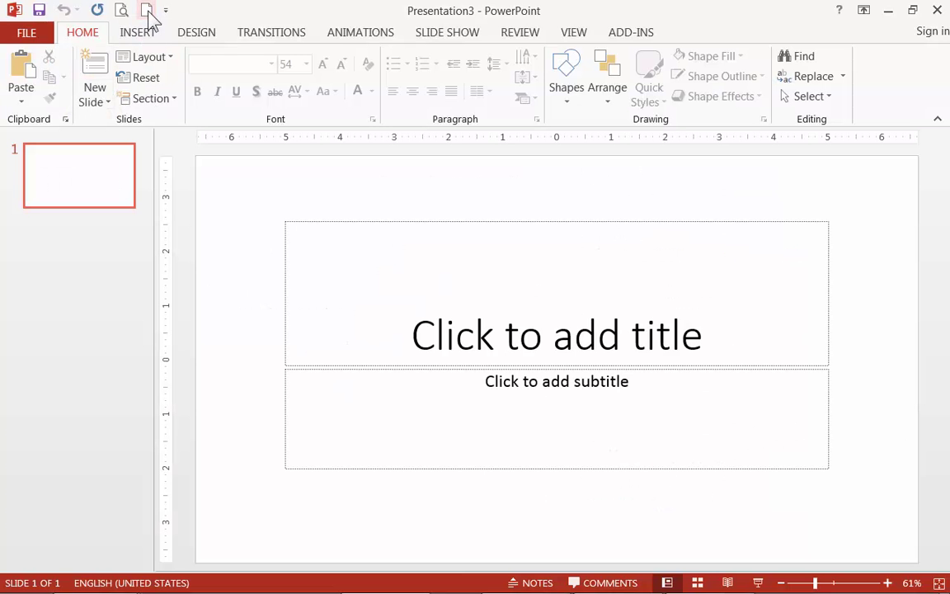
Browse the templates for a new presentation and open the Custom Office Templates folder among the custom ones.
click(25, 38)
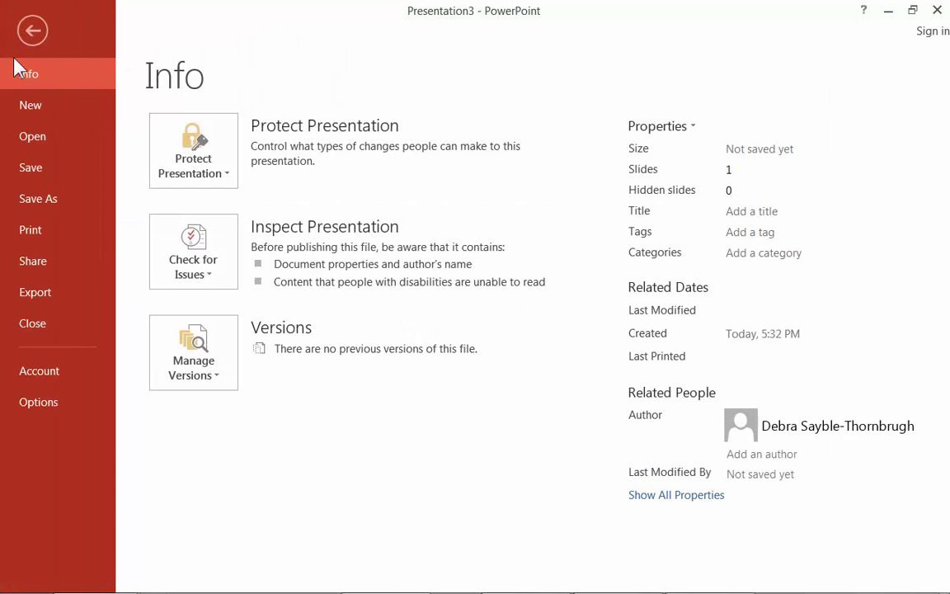
click(33, 106)
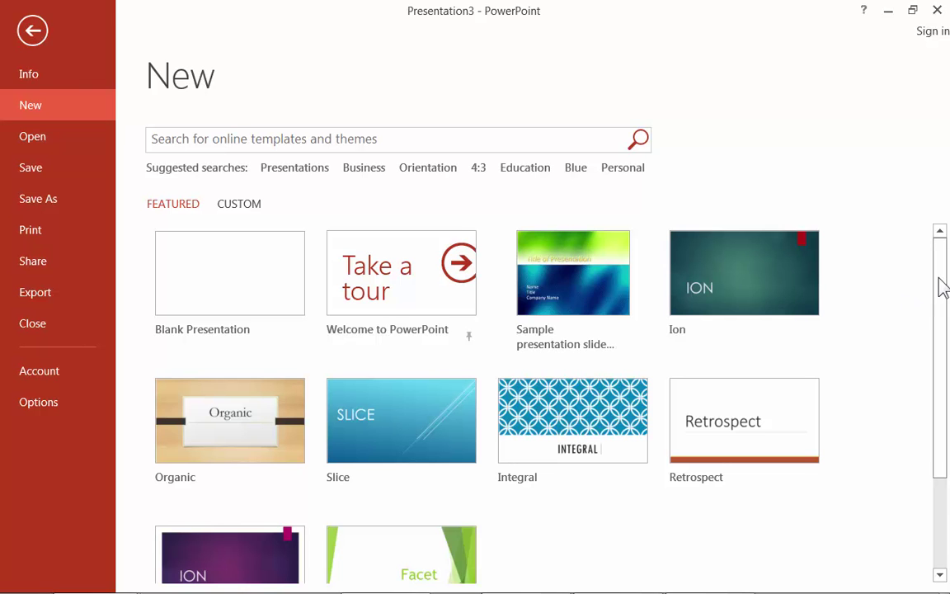
mouse_move(940, 307)
mouse_down()
mouse_move(942, 381)
mouse_move(935, 291)
mouse_up()
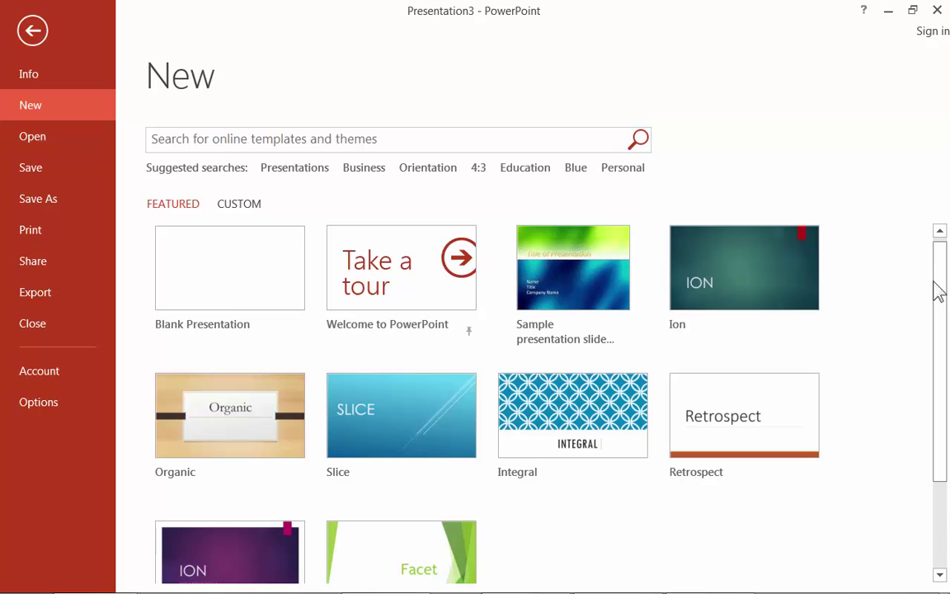
click(242, 210)
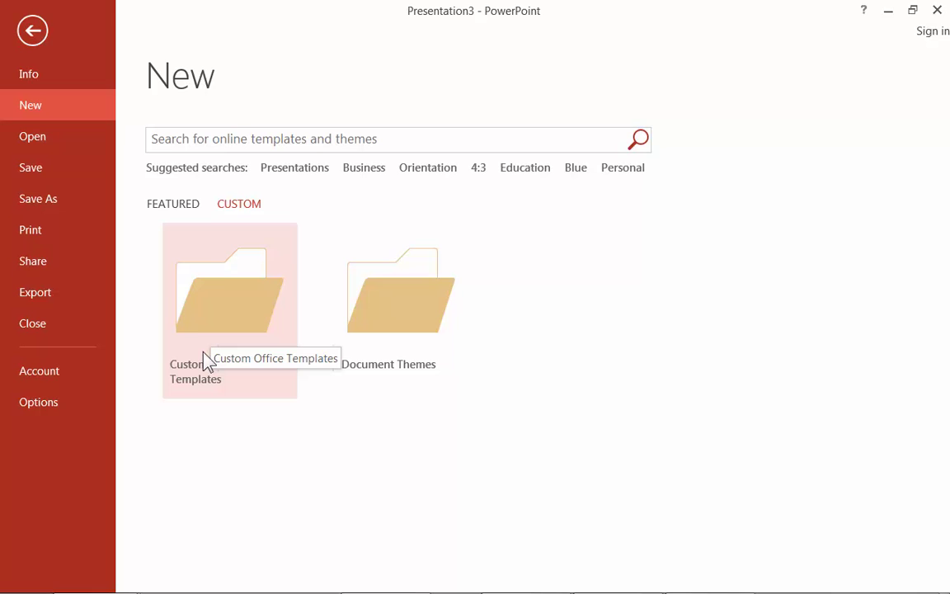
click(220, 304)
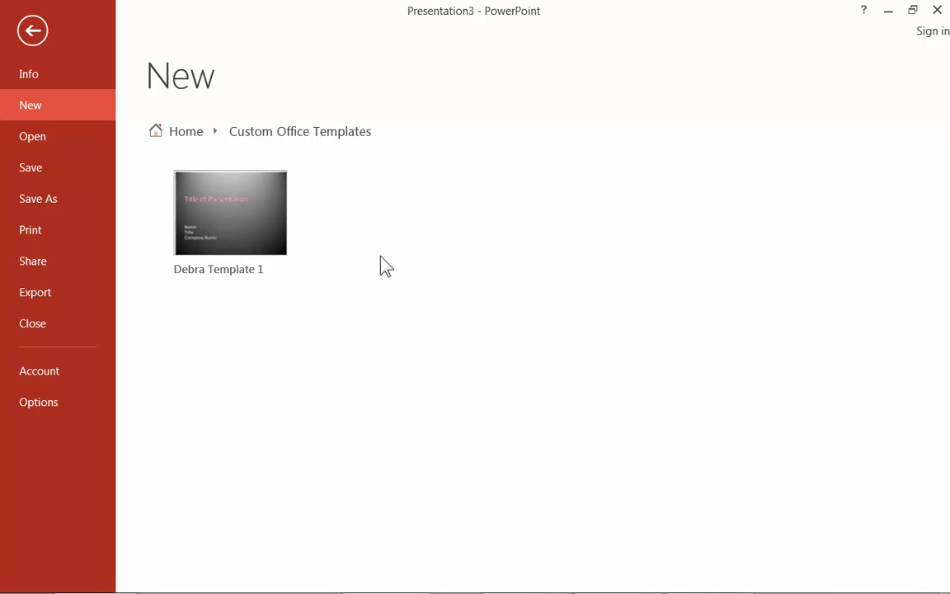
Preview the slides of the saved custom template and create a new presentation from it.
click(223, 219)
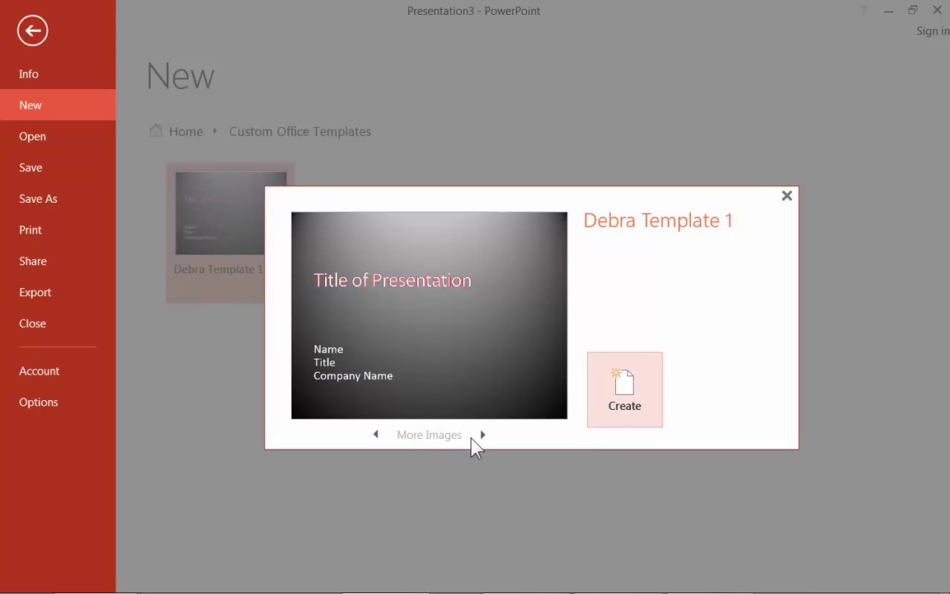
click(482, 434)
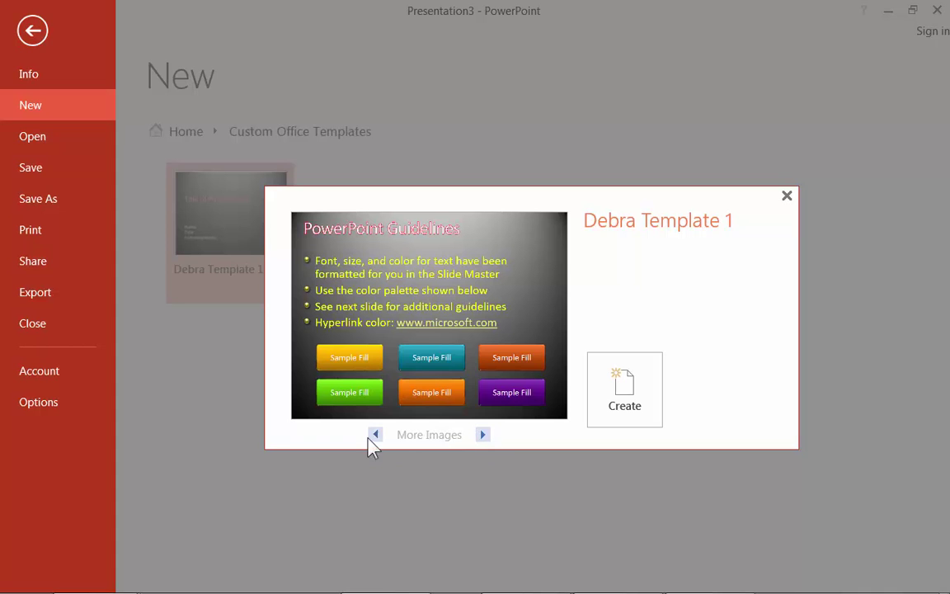
click(375, 435)
click(482, 435)
click(483, 435)
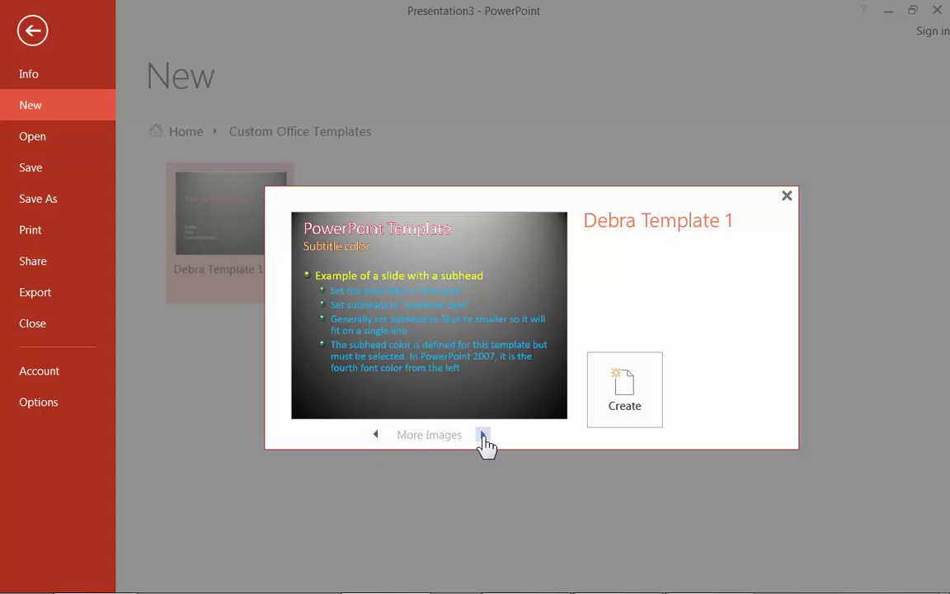
click(482, 435)
click(482, 435)
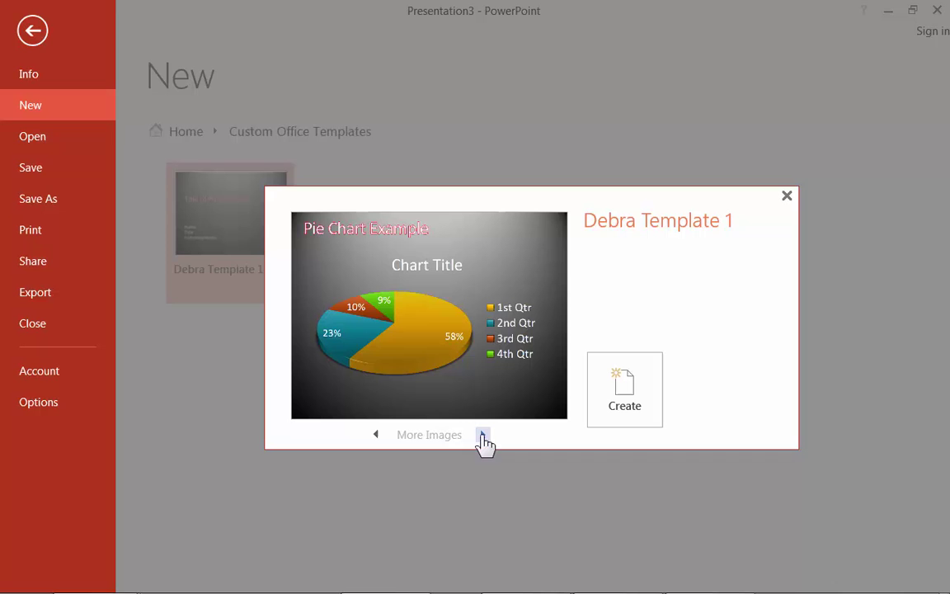
click(375, 435)
click(375, 435)
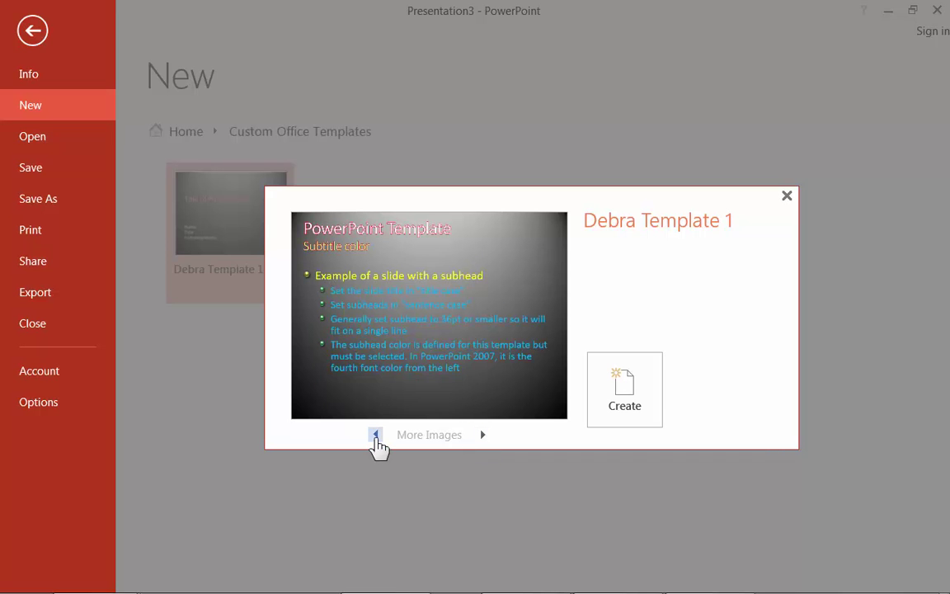
click(375, 435)
click(375, 435)
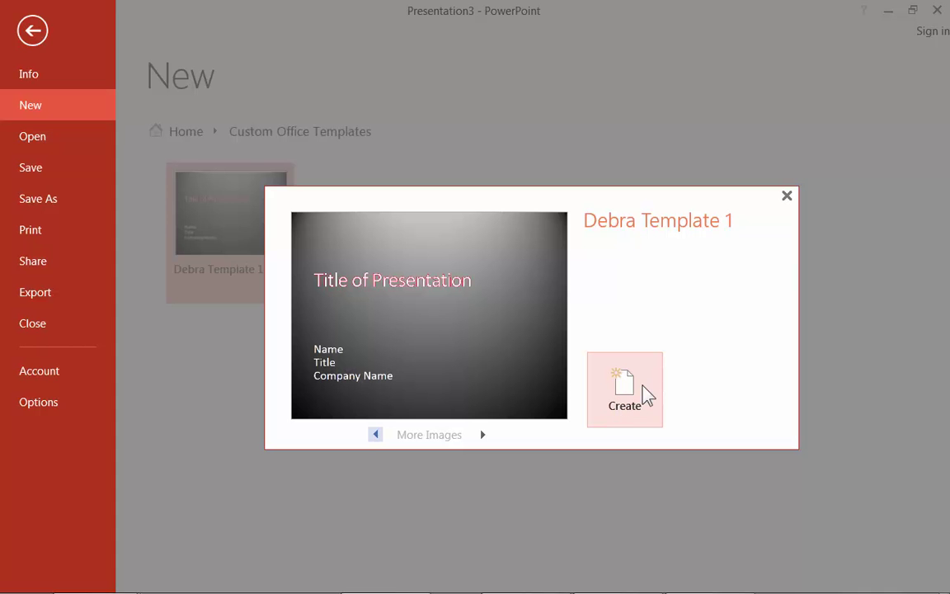
click(643, 386)
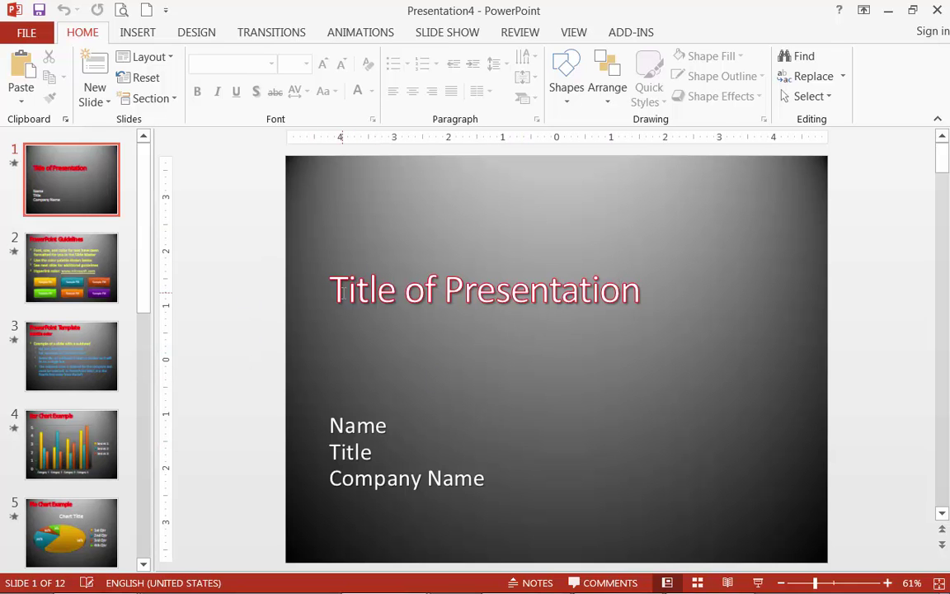
Preview the saved template in the Custom Office Templates folder for new presentations, and return to the open presentation without creating another one.
click(27, 37)
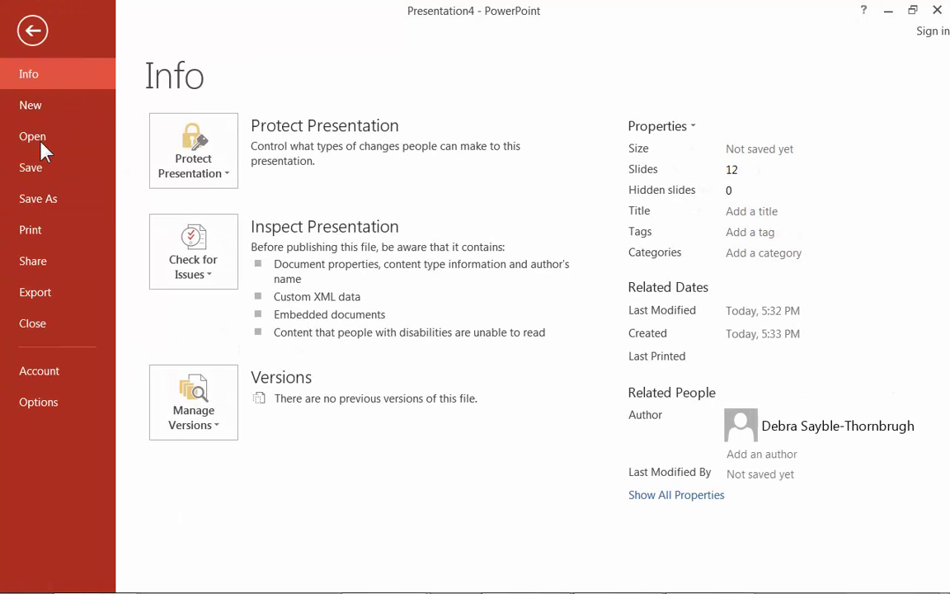
click(41, 107)
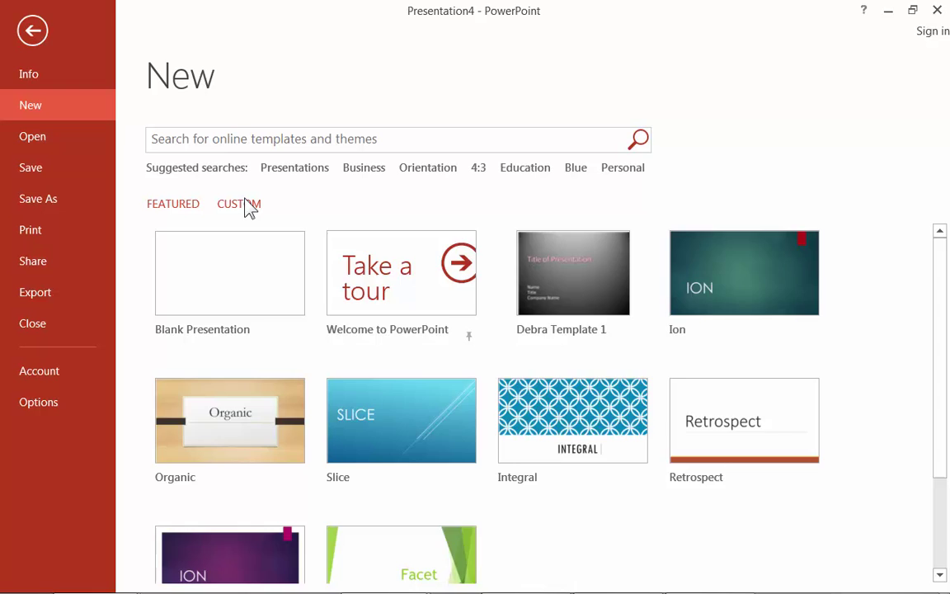
click(241, 205)
click(230, 326)
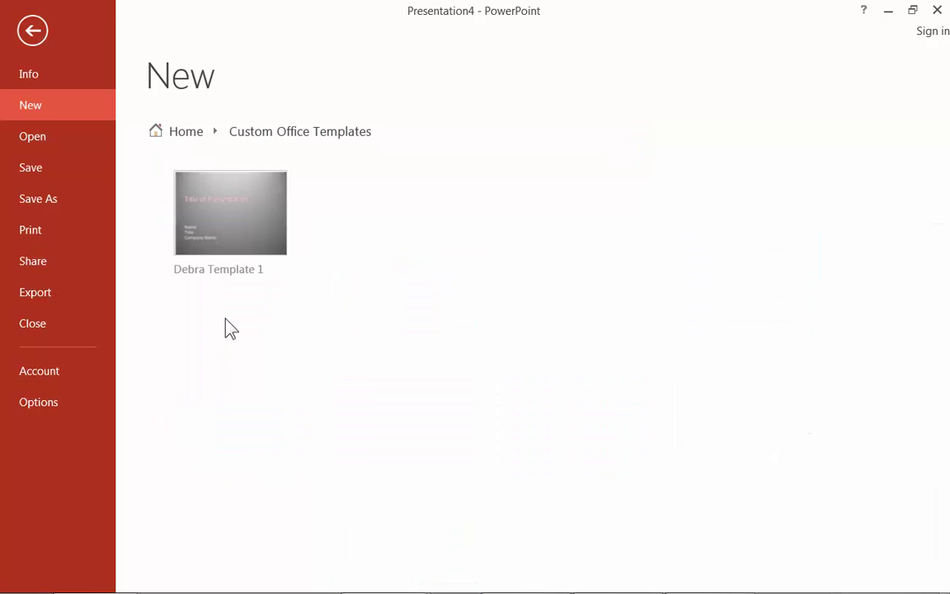
click(229, 219)
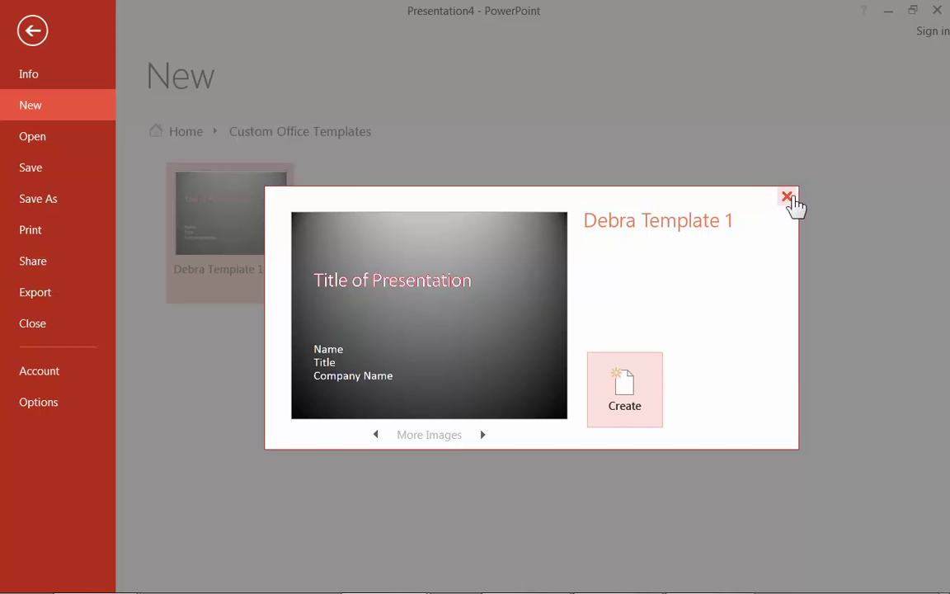
click(788, 198)
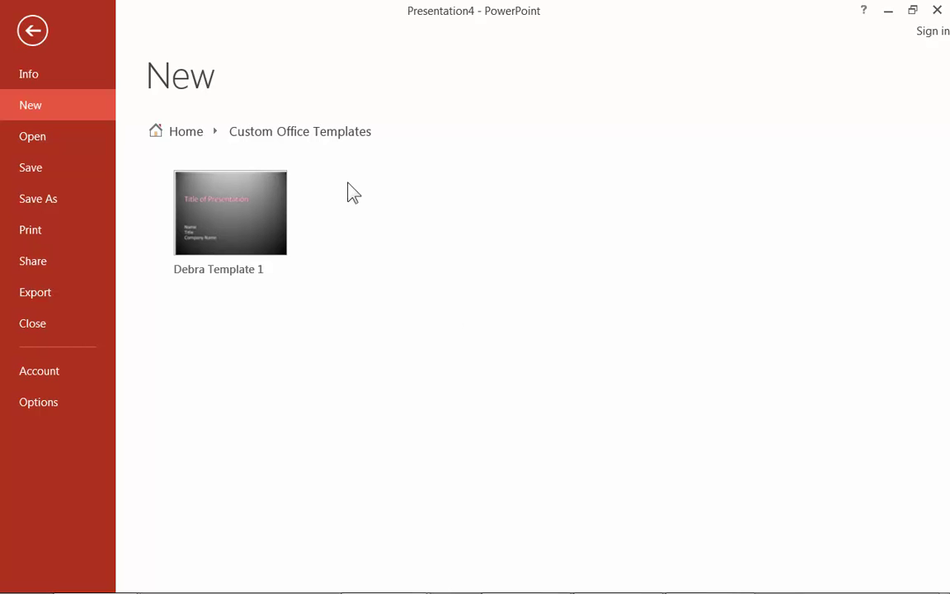
click(32, 32)
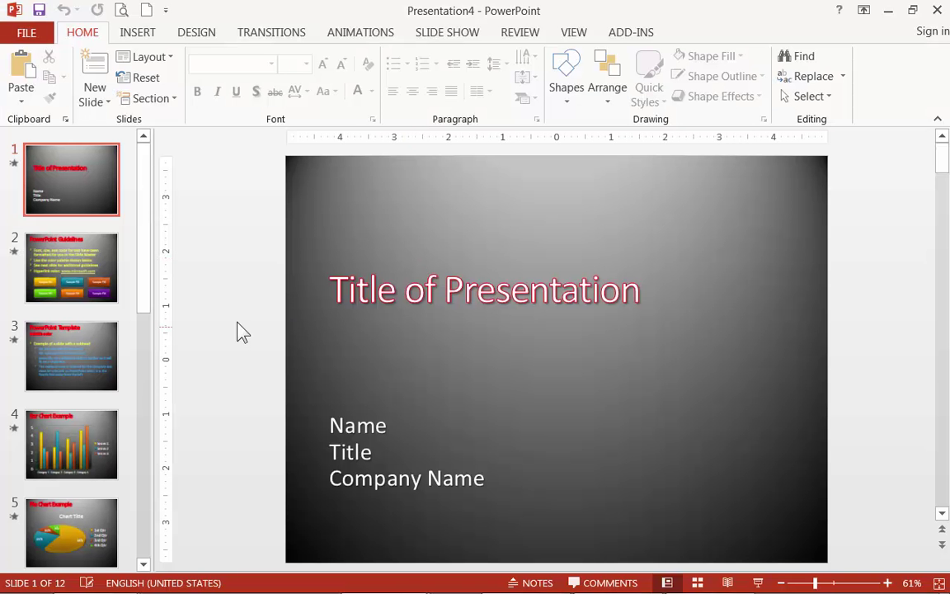